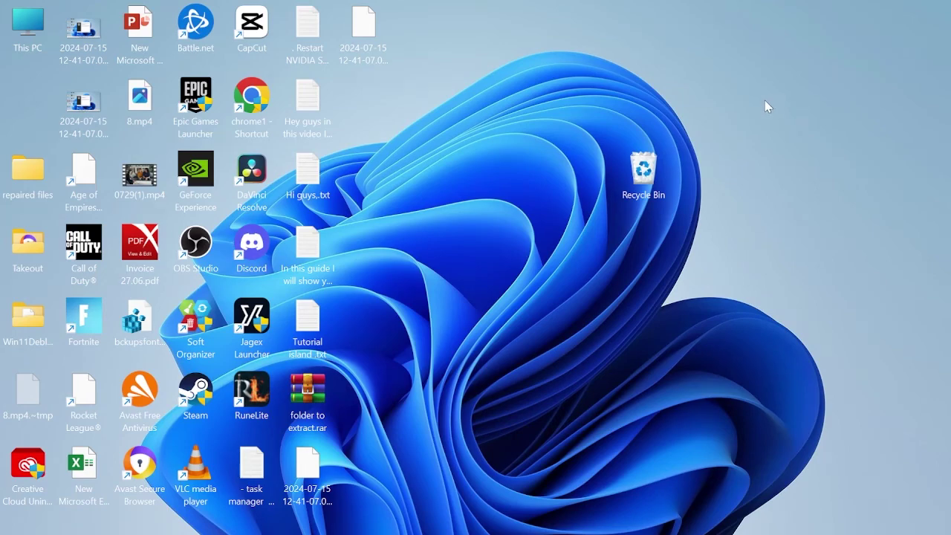
- Open the Start menu, then close it again
{"action": "key", "text": "super"}
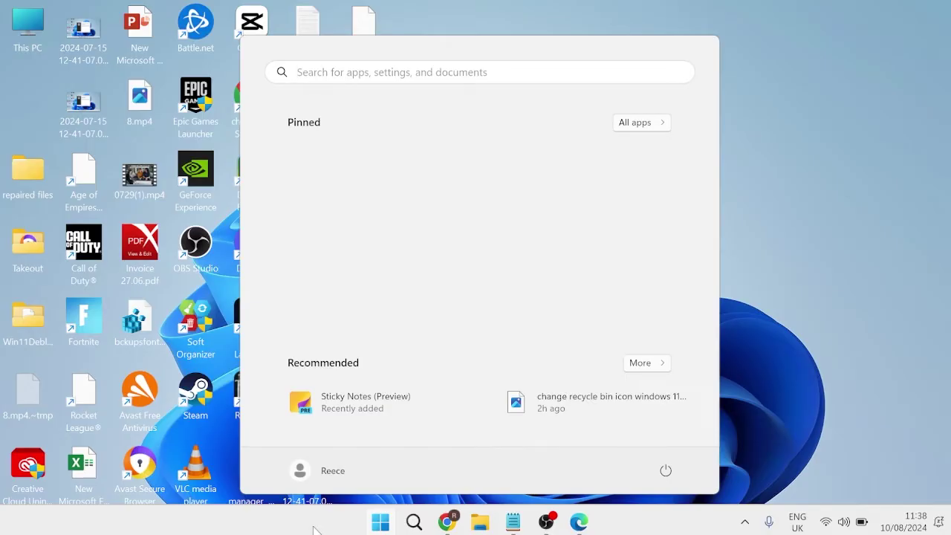
{"action": "key", "text": "super"}
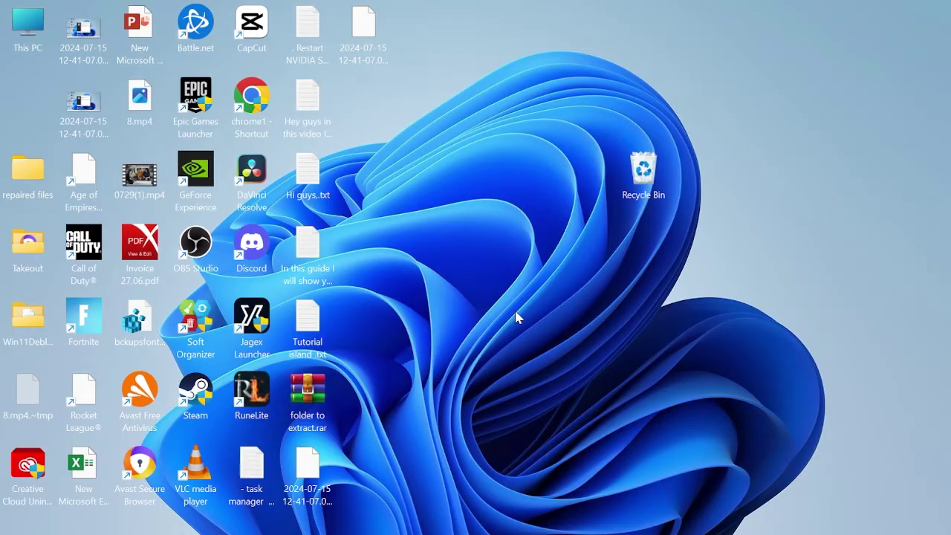
- Launch the Settings app from a Start search for 'settings'
{"action": "key", "text": "super"}
{"action": "type", "text": "settings"}
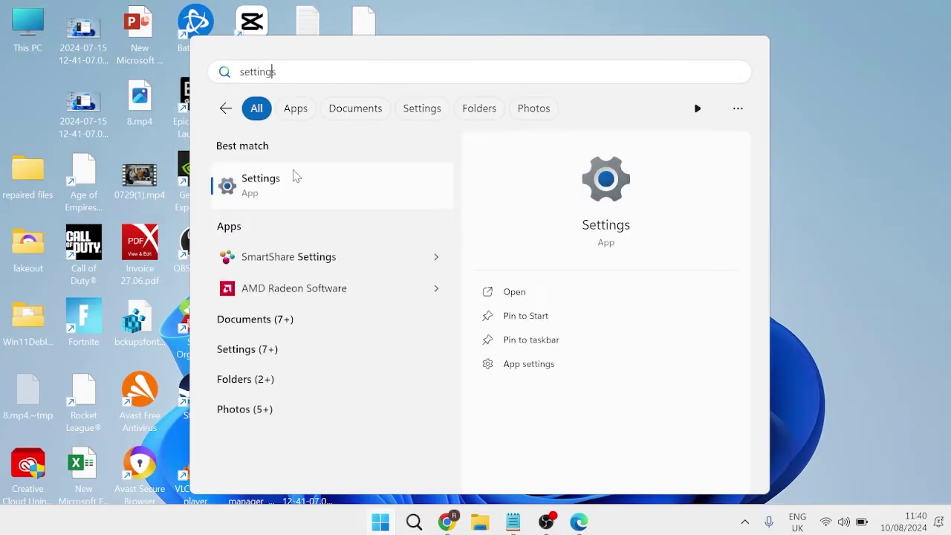
{"action": "left_click", "coordinate": [312, 185]}
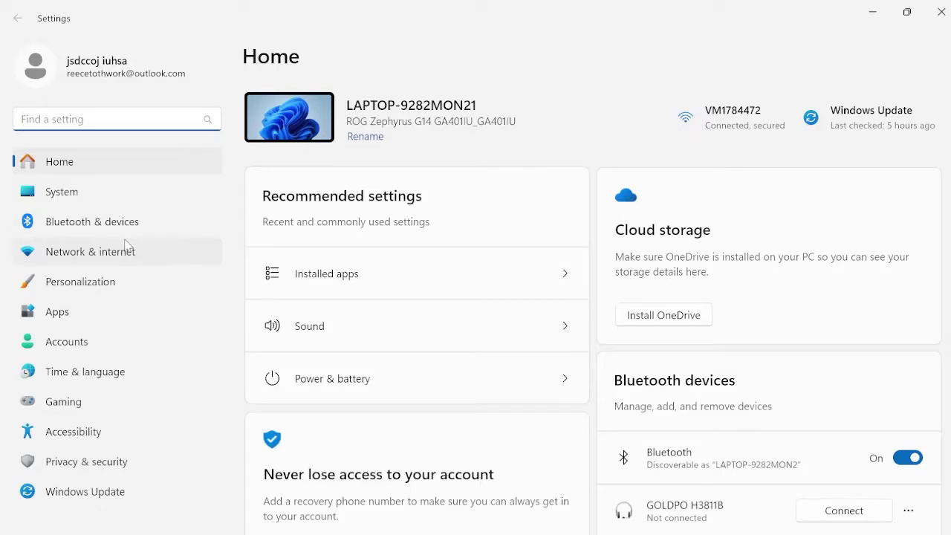
- Go to Privacy & security > Search permissions
{"action": "left_click", "coordinate": [77, 465]}
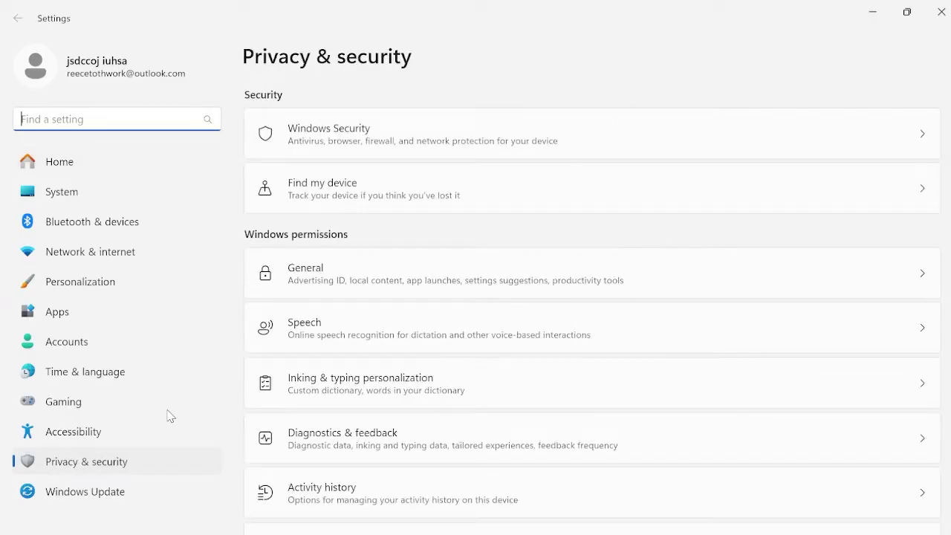
{"action": "scroll", "coordinate": [497, 169], "scroll_direction": "down", "scroll_amount": 3}
{"action": "scroll", "coordinate": [497, 169], "scroll_direction": "down", "scroll_amount": 4}
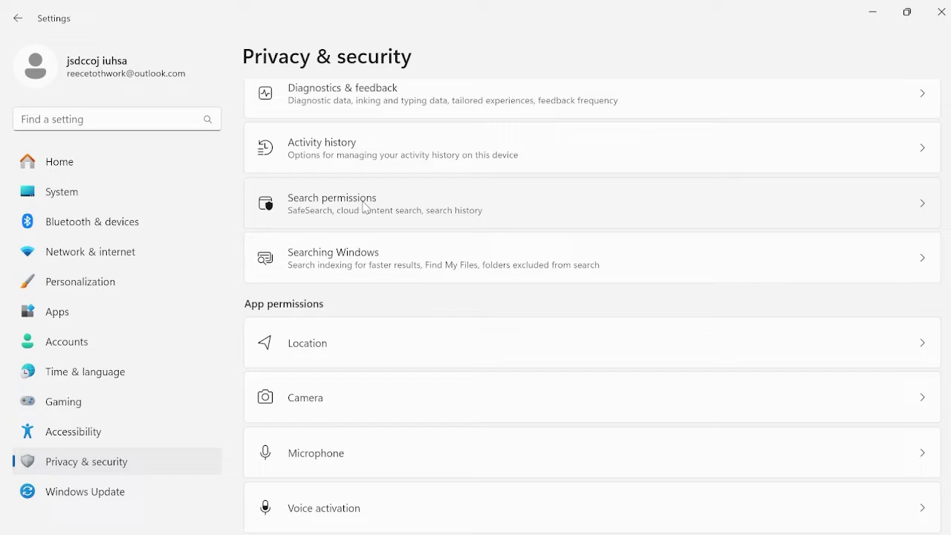
{"action": "left_click", "coordinate": [347, 208]}
{"action": "scroll", "coordinate": [528, 178], "scroll_direction": "down", "scroll_amount": 2}
{"action": "scroll", "coordinate": [461, 186], "scroll_direction": "down", "scroll_amount": 2}
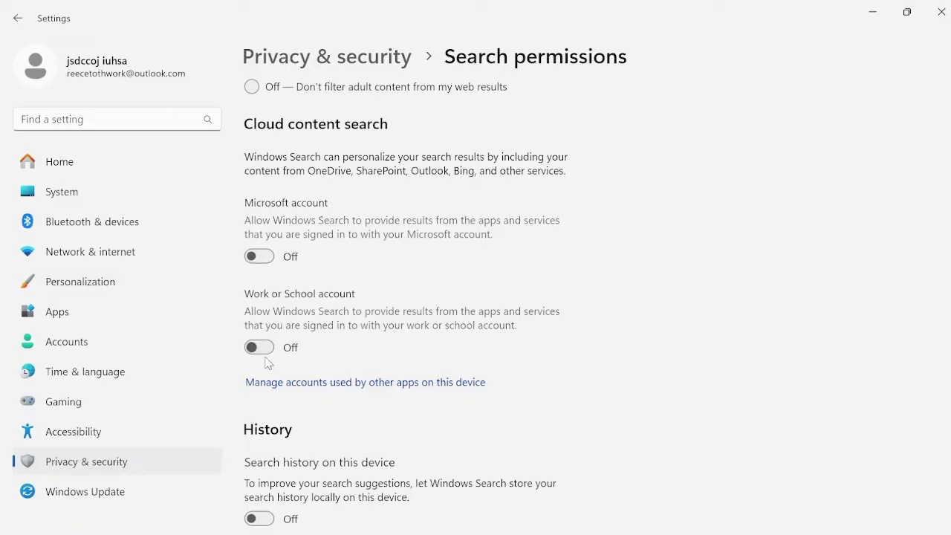
{"action": "scroll", "coordinate": [474, 206], "scroll_direction": "down", "scroll_amount": 6}
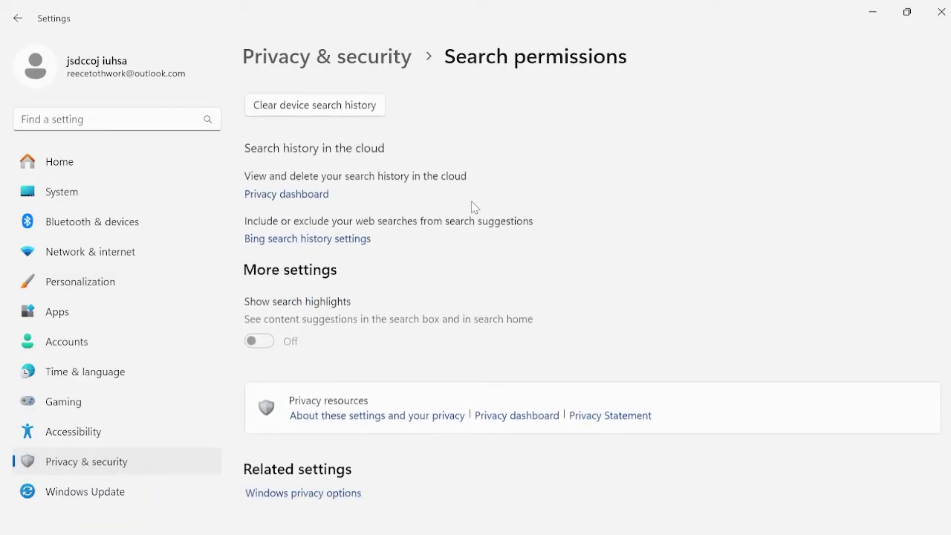
{"action": "scroll", "coordinate": [473, 206], "scroll_direction": "down", "scroll_amount": 1}
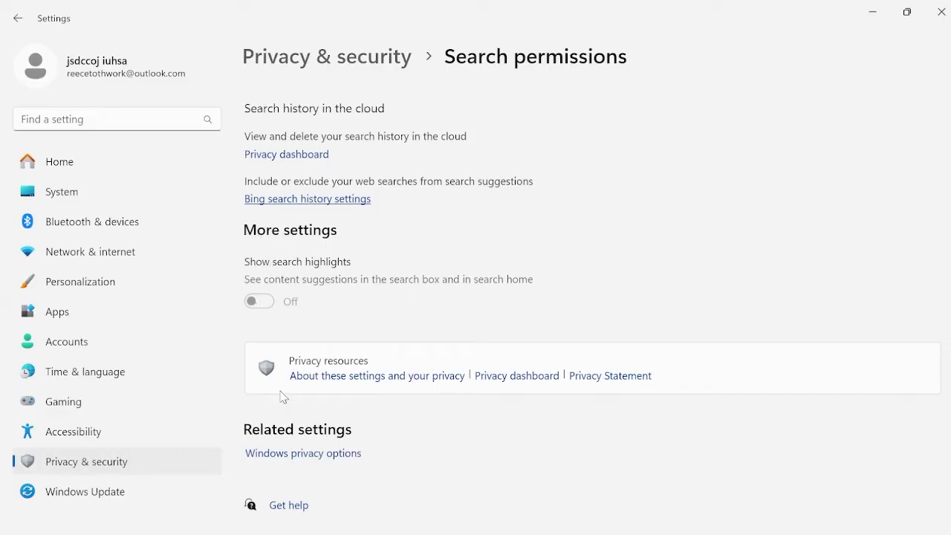
- Check that the General privacy options are all off, then close Settings
{"action": "left_click", "coordinate": [293, 454]}
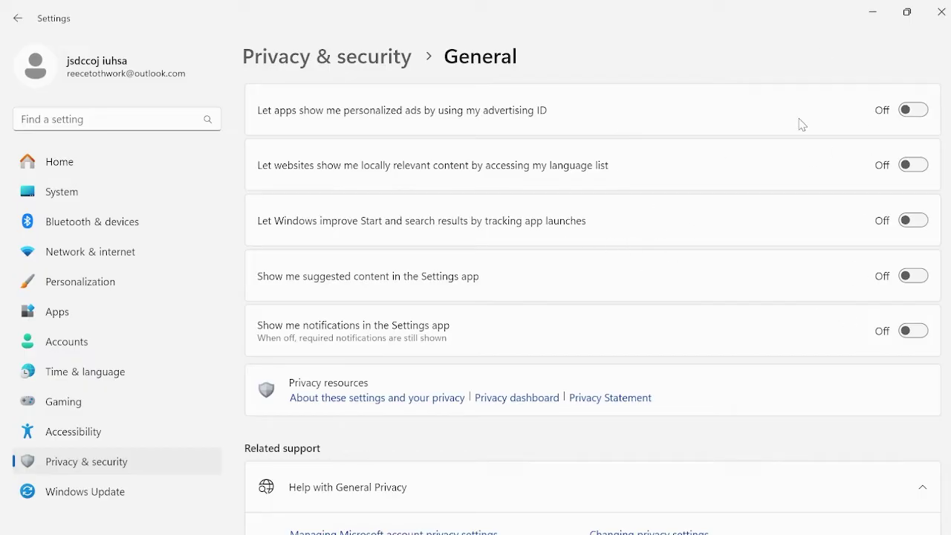
{"action": "left_click", "coordinate": [941, 12]}
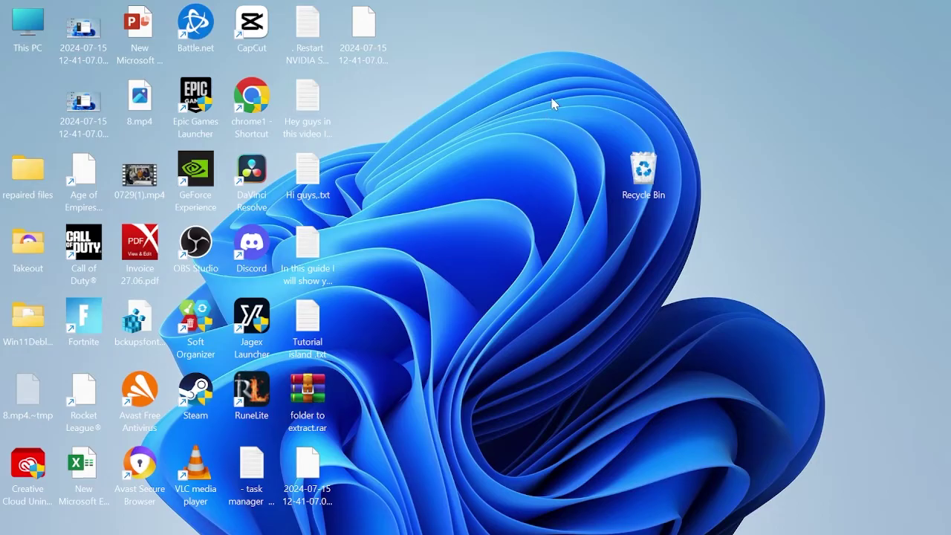
- Close the running Edge window from the taskbar, then search Start for 'edge'
{"action": "key", "text": "super"}
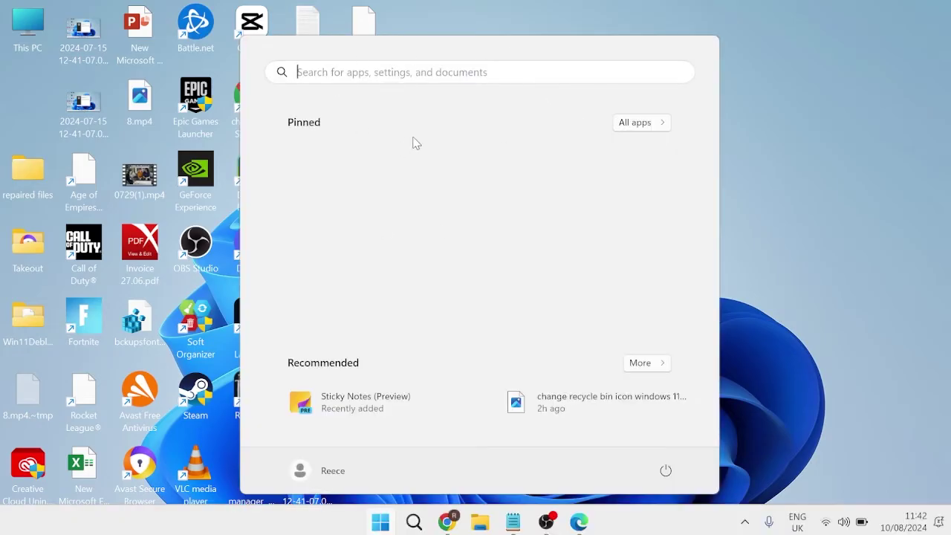
{"action": "key", "text": "super"}
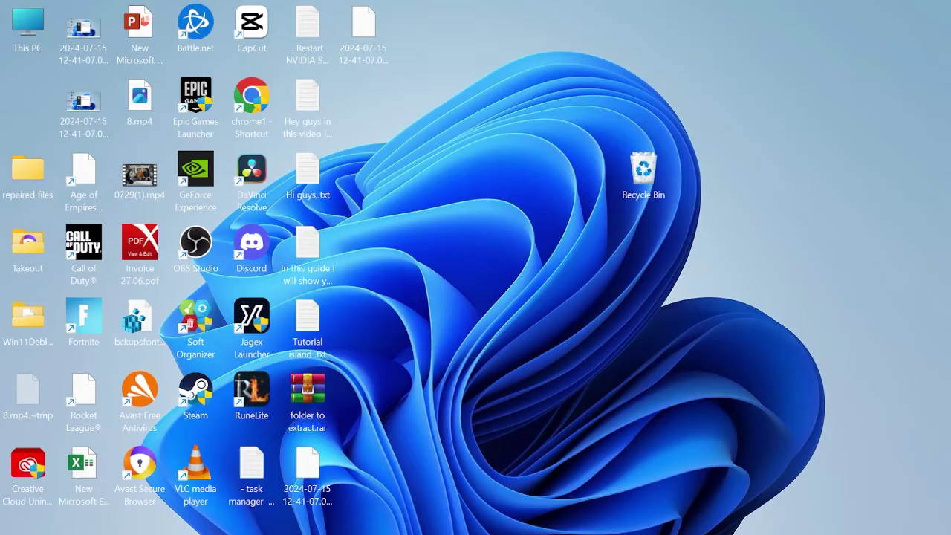
{"action": "mouse_move", "coordinate": [343, 516]}
{"action": "mouse_move", "coordinate": [550, 534]}
{"action": "mouse_move", "coordinate": [582, 525]}
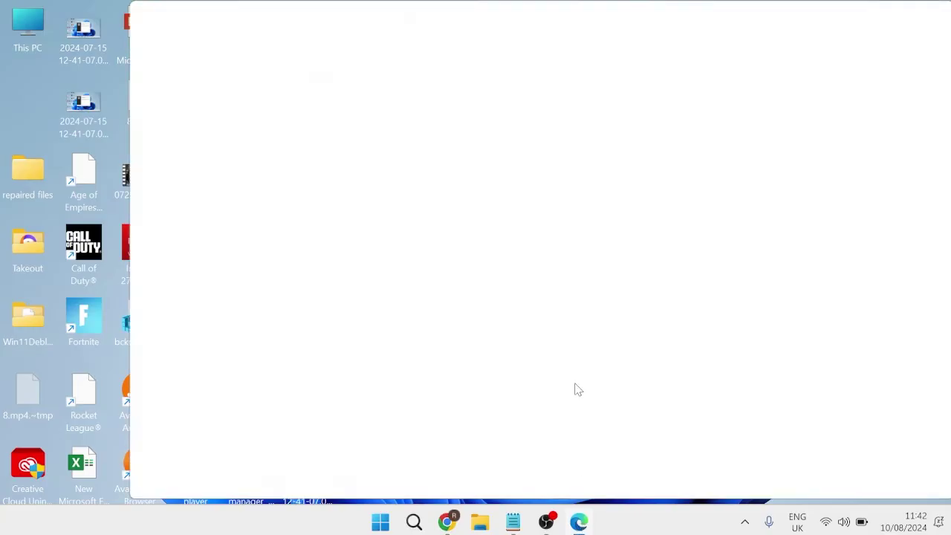
{"action": "middle_click", "coordinate": [573, 389]}
{"action": "key", "text": "super"}
{"action": "type", "text": "edge"}
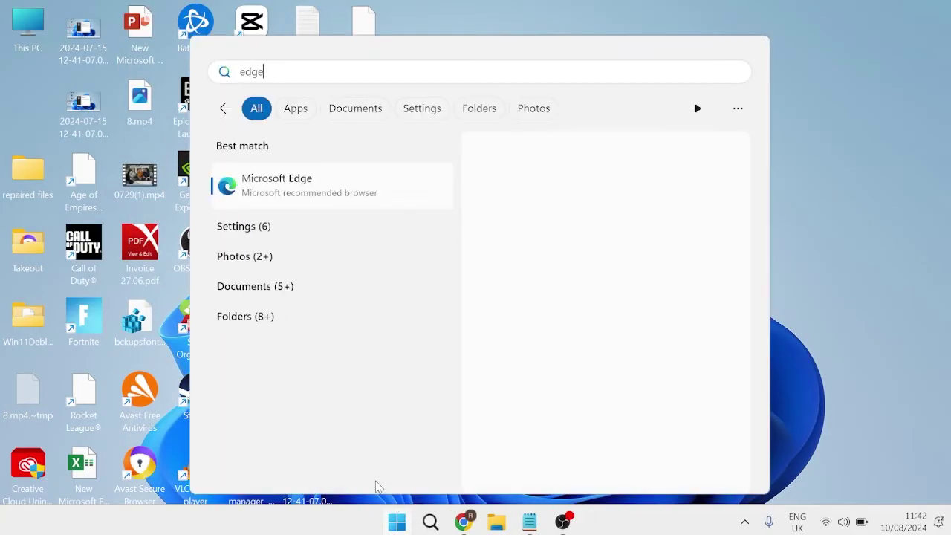
- Launch Edge and go to Settings > Privacy, search, and services > Address bar and search
{"action": "left_click", "coordinate": [319, 185]}
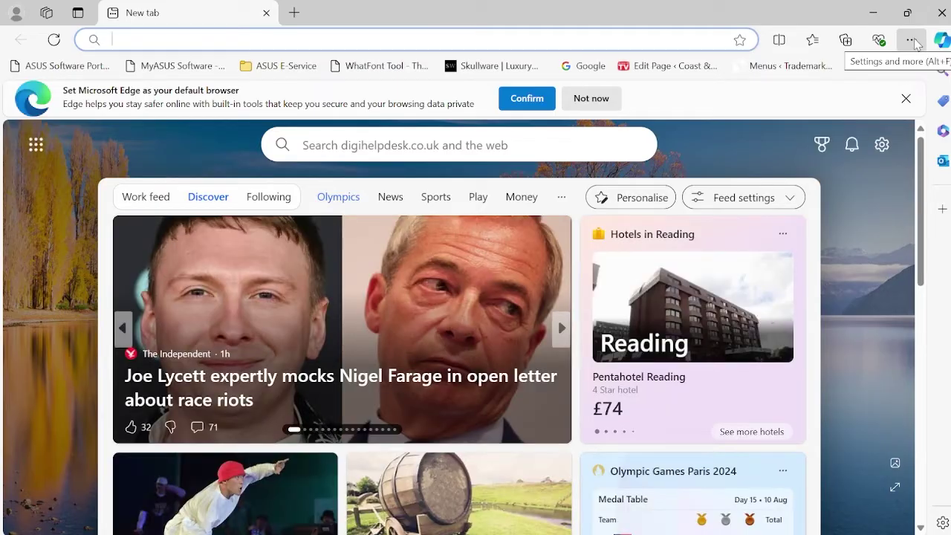
{"action": "left_click", "coordinate": [913, 41]}
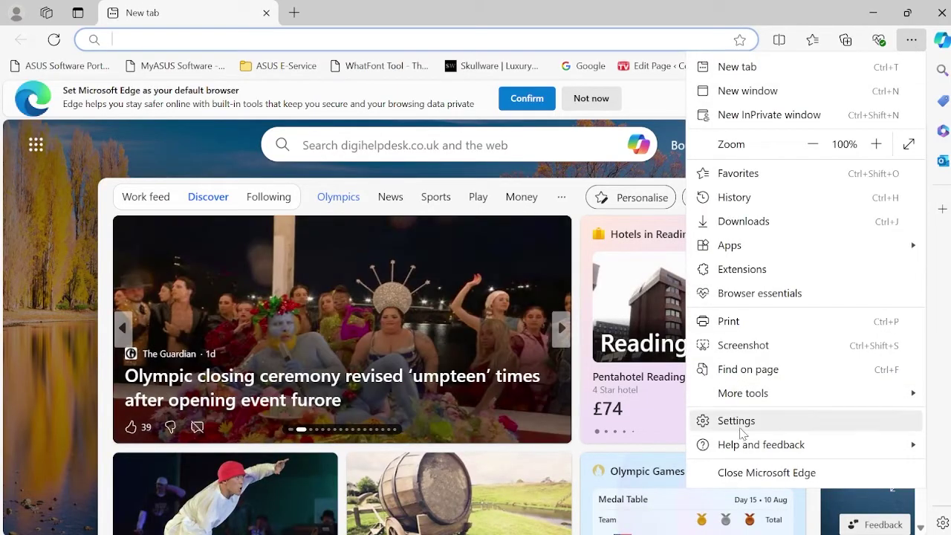
{"action": "left_click", "coordinate": [730, 421]}
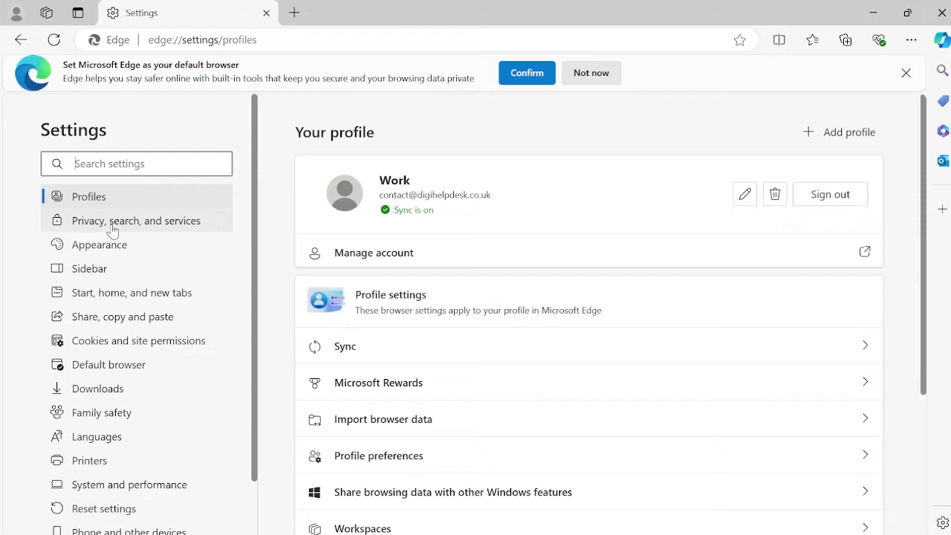
{"action": "left_click", "coordinate": [113, 228]}
{"action": "scroll", "coordinate": [554, 216], "scroll_direction": "down", "scroll_amount": 15}
{"action": "scroll", "coordinate": [550, 221], "scroll_direction": "down", "scroll_amount": 8}
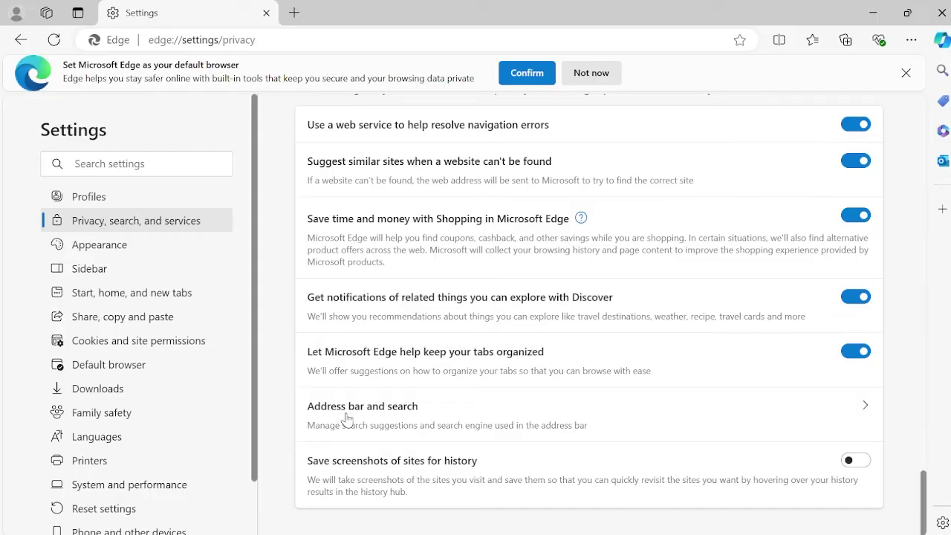
{"action": "left_click", "coordinate": [347, 419]}
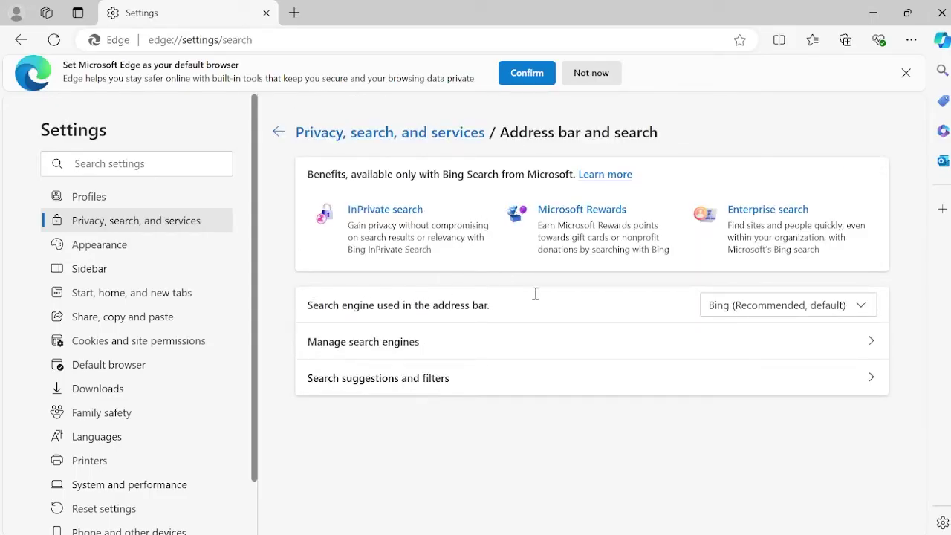
- Set the address bar search engine to Google and make new-tab searches use the address bar
{"action": "left_click", "coordinate": [752, 309]}
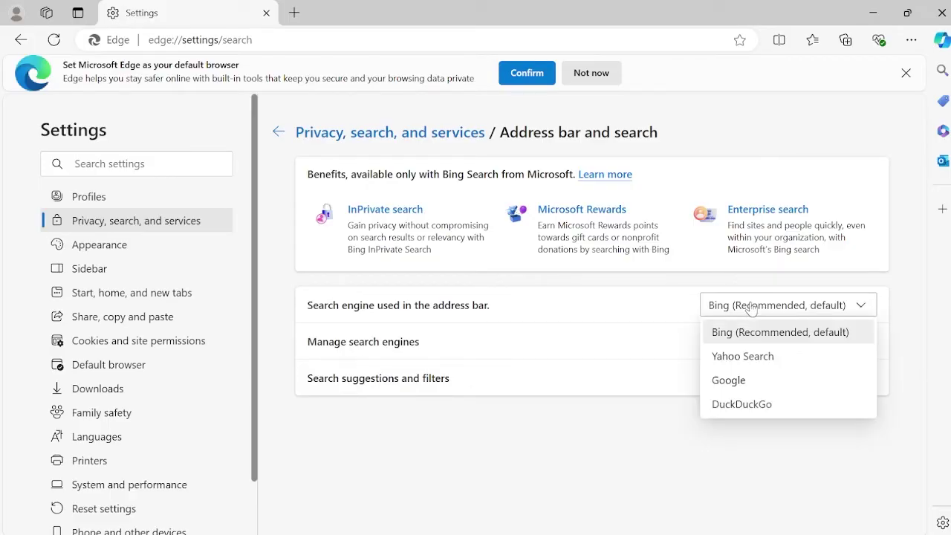
{"action": "left_click", "coordinate": [728, 380]}
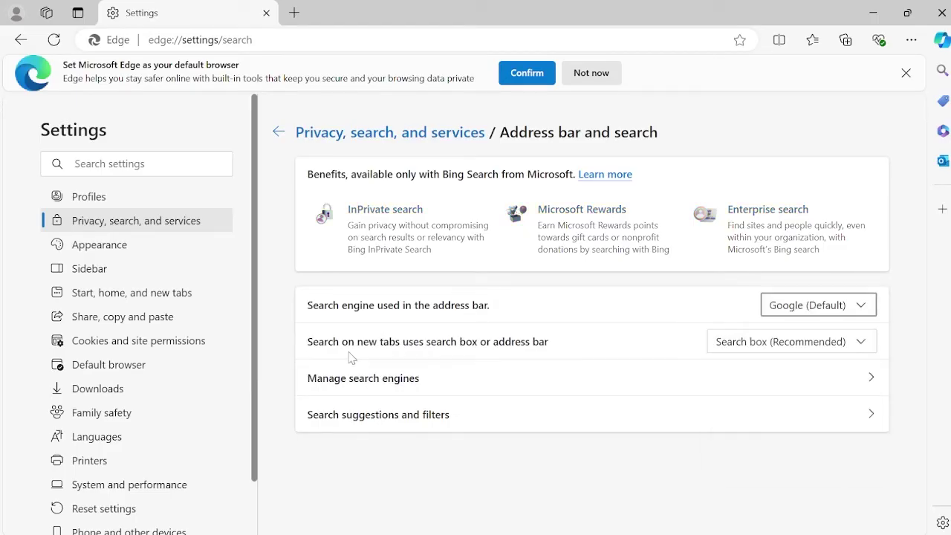
{"action": "left_click", "coordinate": [751, 346]}
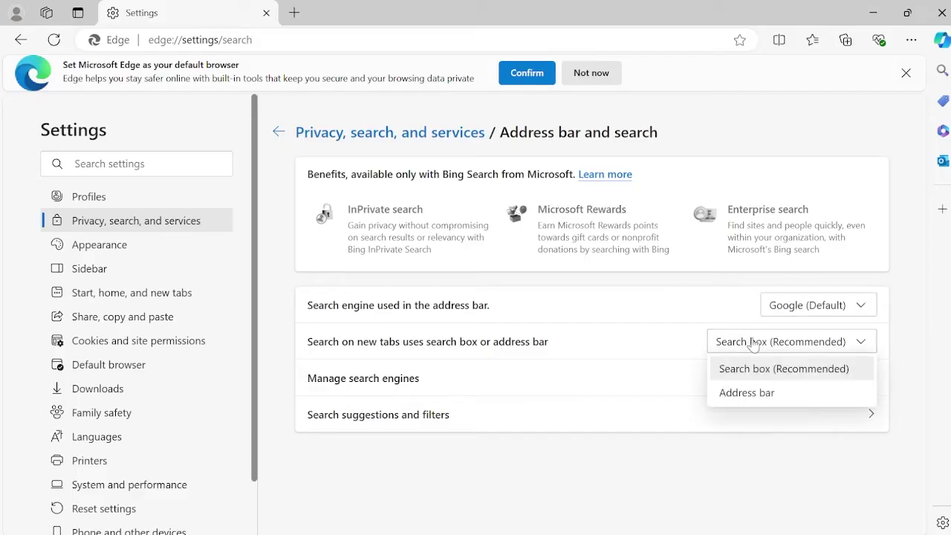
{"action": "left_click", "coordinate": [749, 393]}
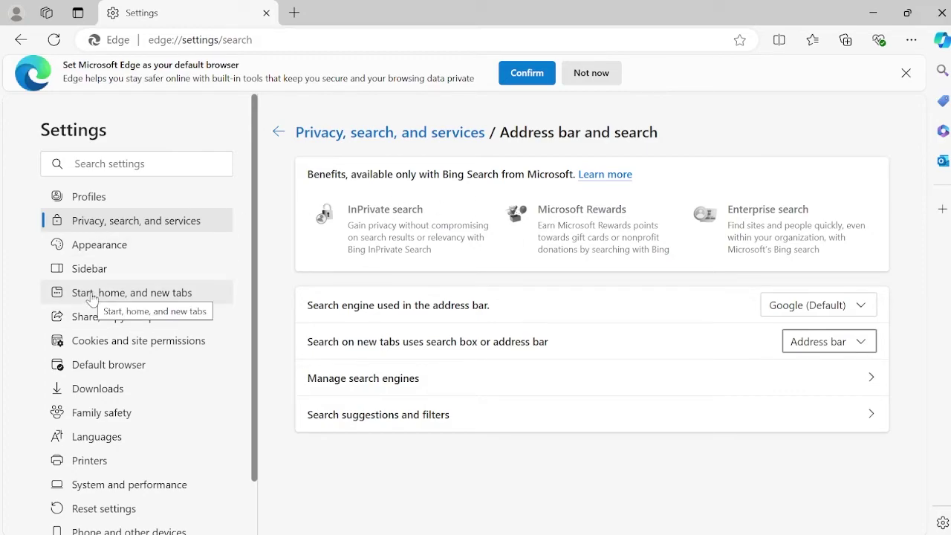
{"action": "left_click", "coordinate": [137, 297]}
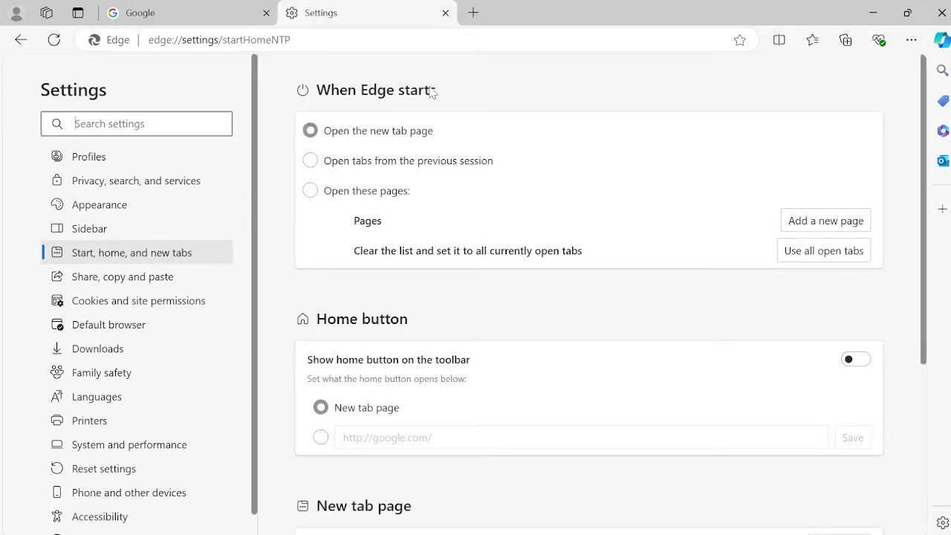
{"action": "left_click", "coordinate": [310, 191]}
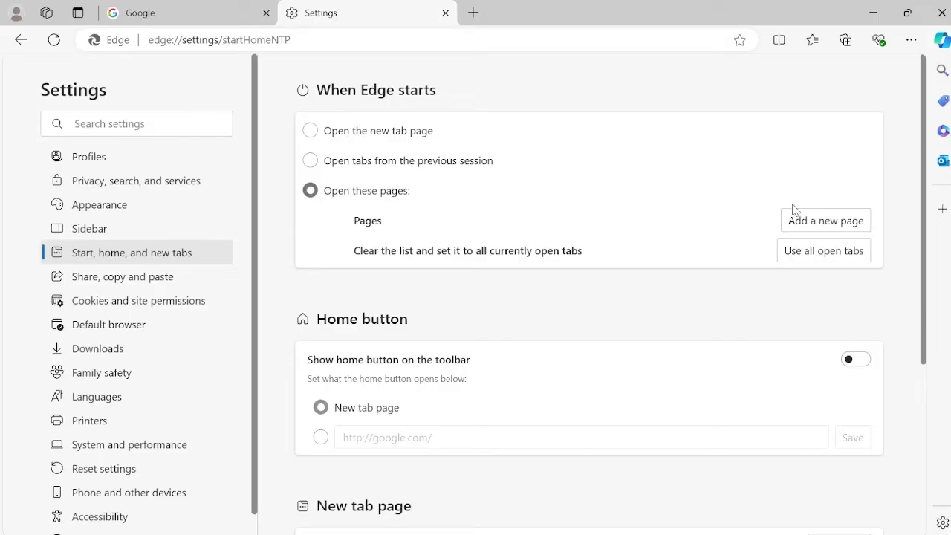
{"action": "left_click", "coordinate": [812, 229]}
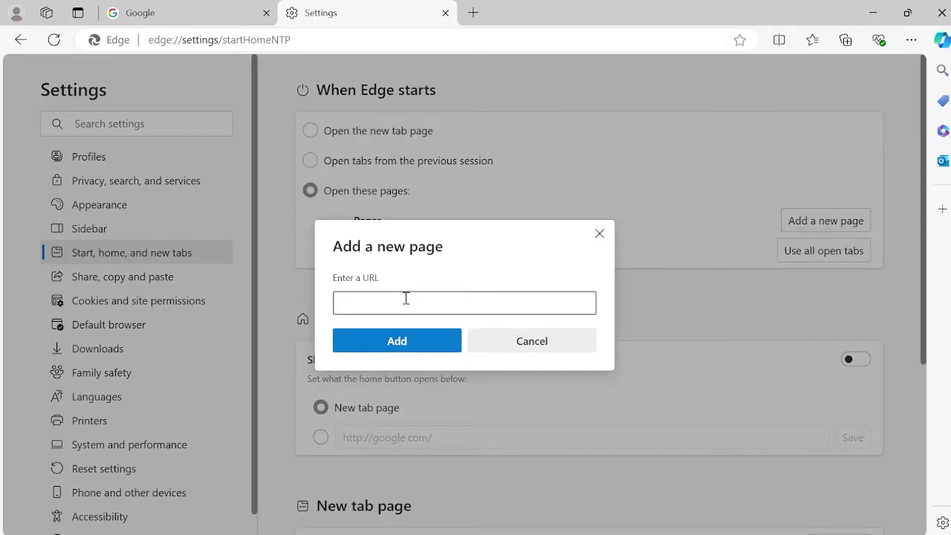
{"action": "type", "text": "http://google.com/"}
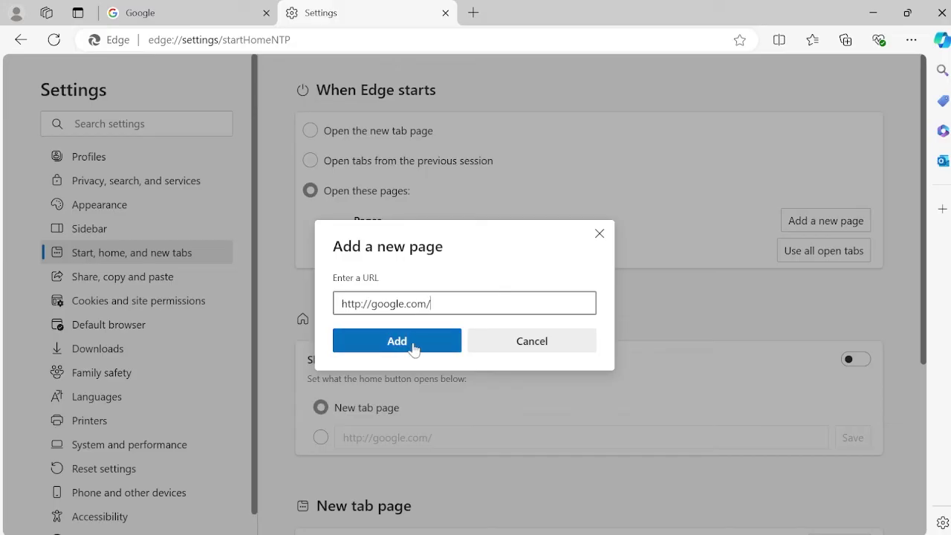
{"action": "left_click", "coordinate": [411, 346]}
{"action": "scroll", "coordinate": [337, 190], "scroll_direction": "down", "scroll_amount": 3}
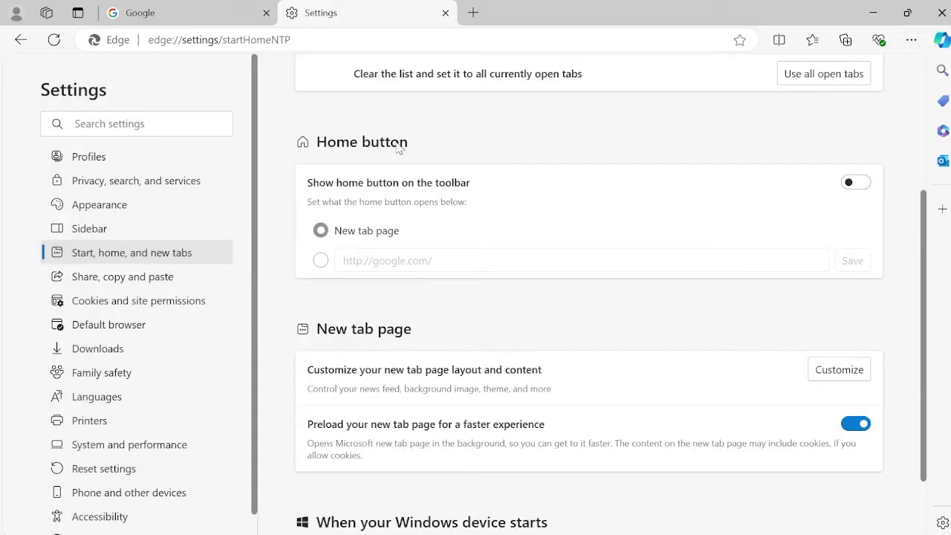
{"action": "left_click", "coordinate": [855, 186]}
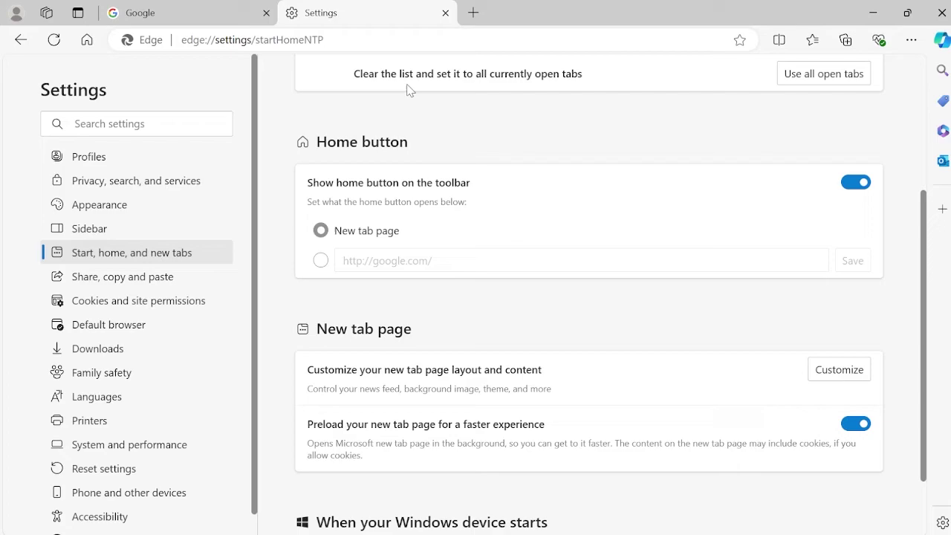
{"action": "left_click", "coordinate": [321, 260]}
{"action": "left_click", "coordinate": [431, 260]}
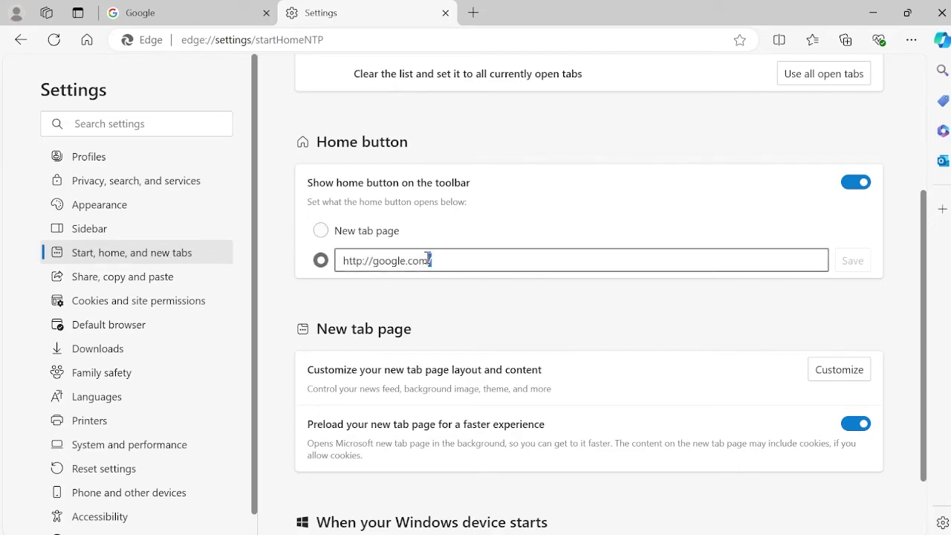
{"action": "key", "text": "ctrl+a"}
{"action": "key", "text": "End"}
{"action": "scroll", "coordinate": [356, 261], "scroll_direction": "up", "scroll_amount": 1}
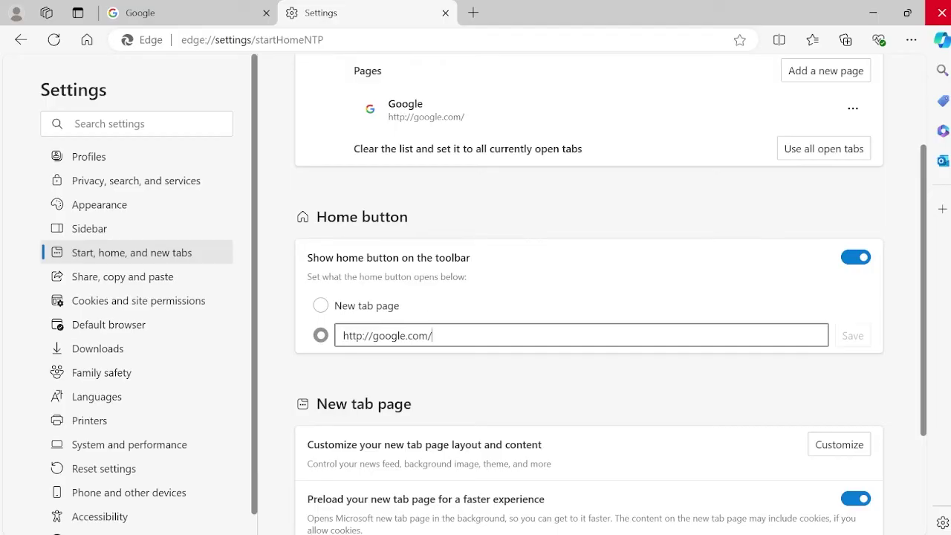
{"action": "left_click", "coordinate": [938, 12]}
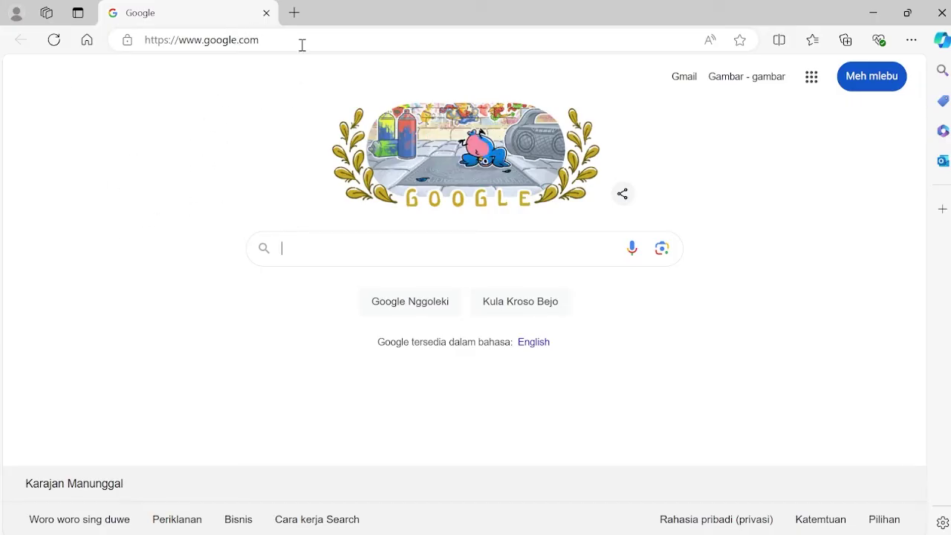
- Confirm the Home button loads the Google homepage
{"action": "left_click", "coordinate": [87, 40]}
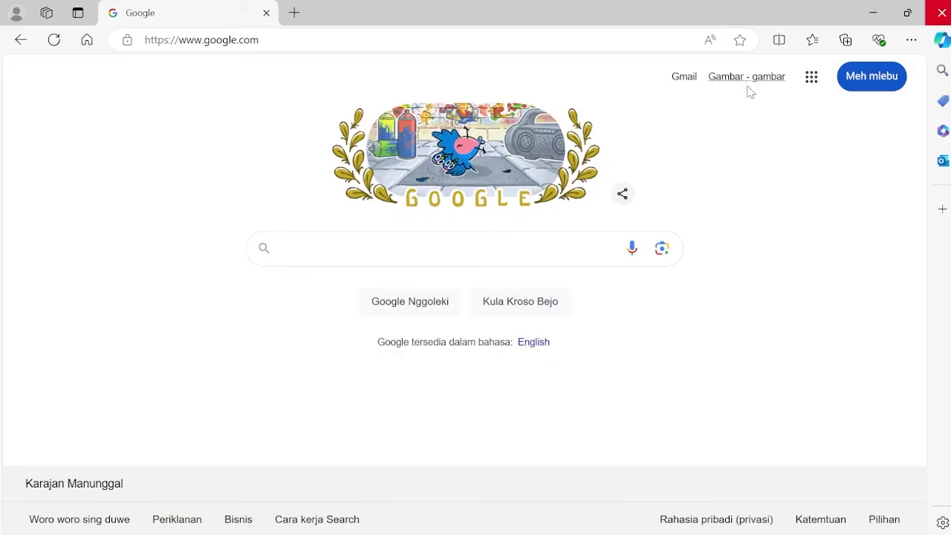
- Close Edge and run Registry Editor as administrator from a Start search for 'registry'
{"action": "left_click", "coordinate": [940, 13]}
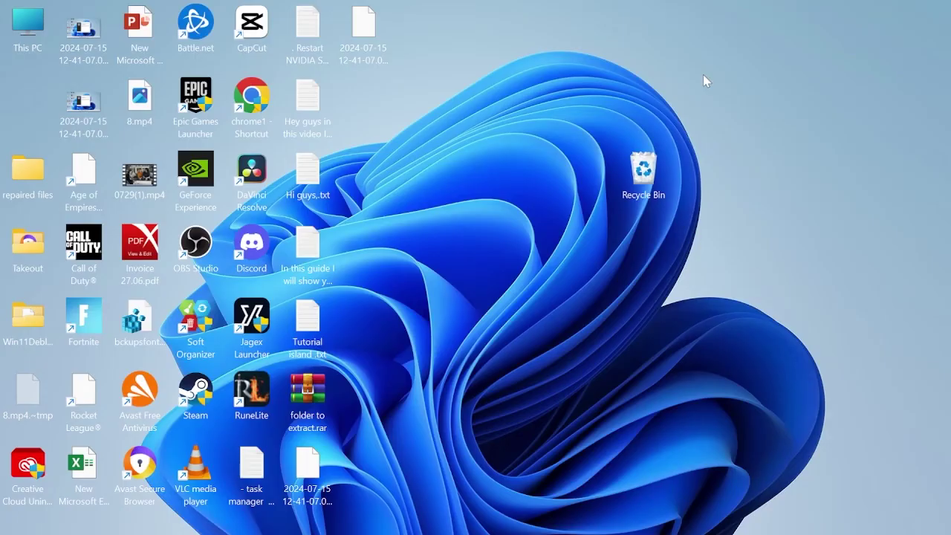
{"action": "key", "text": "super"}
{"action": "type", "text": "registry"}
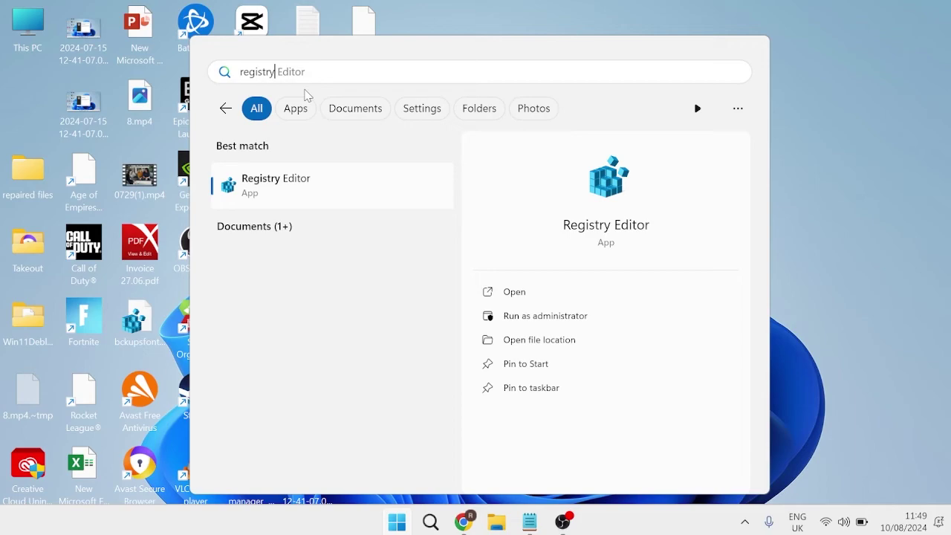
{"action": "right_click", "coordinate": [279, 183]}
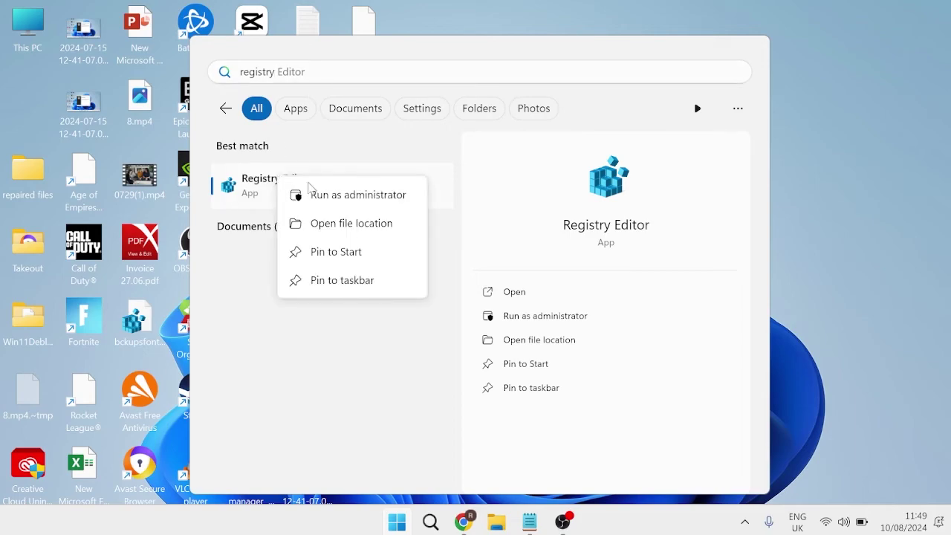
{"action": "left_click", "coordinate": [345, 195]}
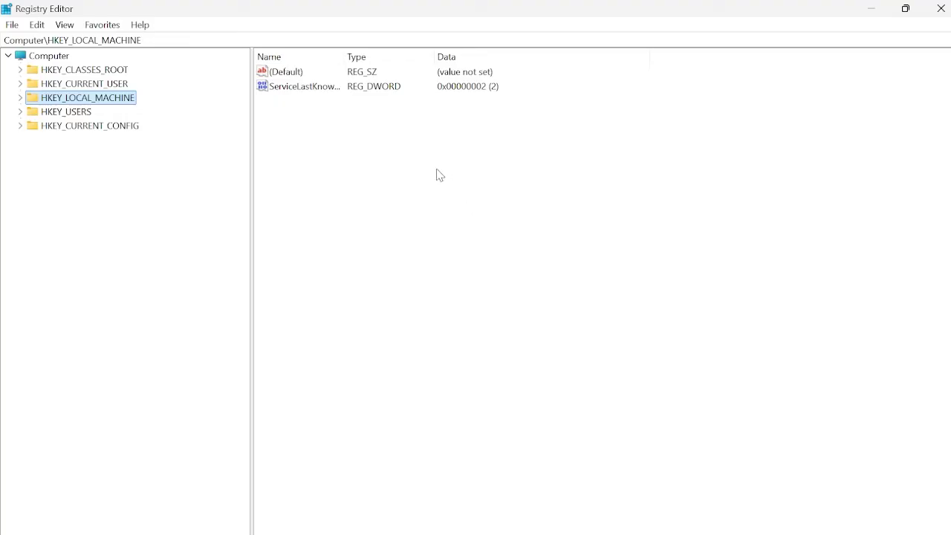
- Export the HKEY_LOCAL_MACHINE branch to Documents as 'backup', then bring up the Import Registry File dialog
{"action": "left_click", "coordinate": [9, 27]}
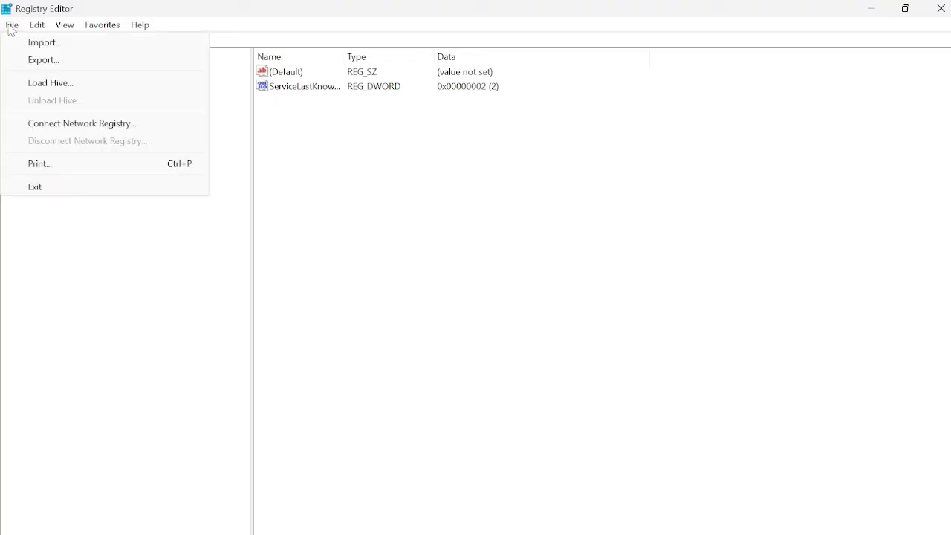
{"action": "left_click", "coordinate": [33, 60]}
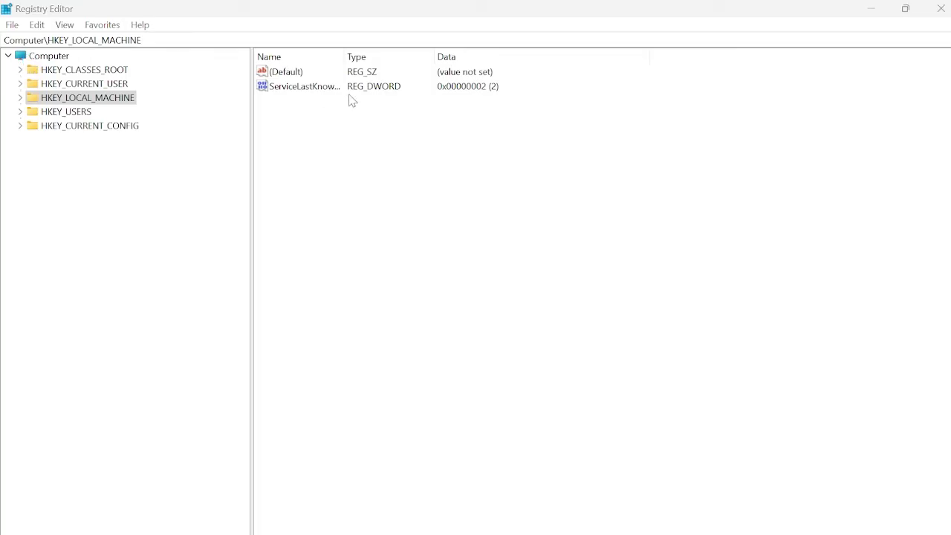
{"action": "type", "text": "backu"}
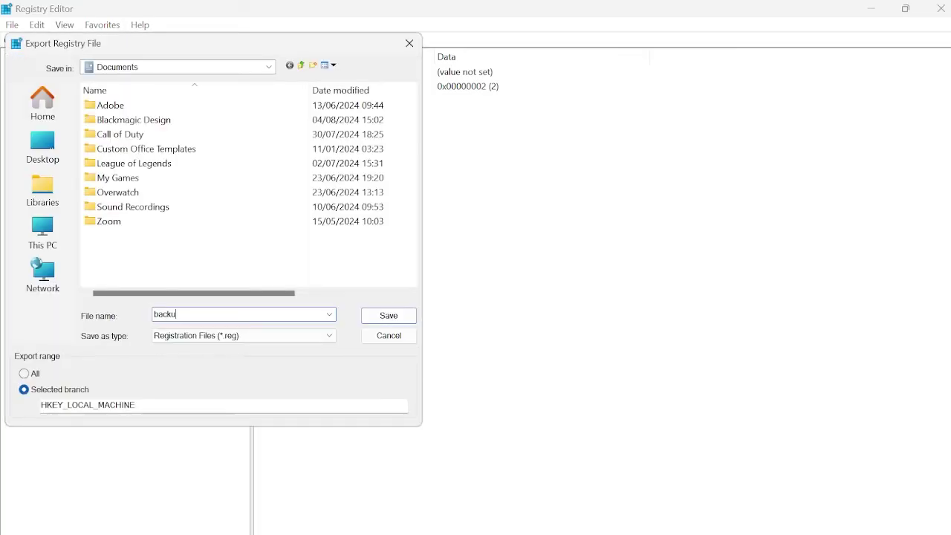
{"action": "type", "text": "p"}
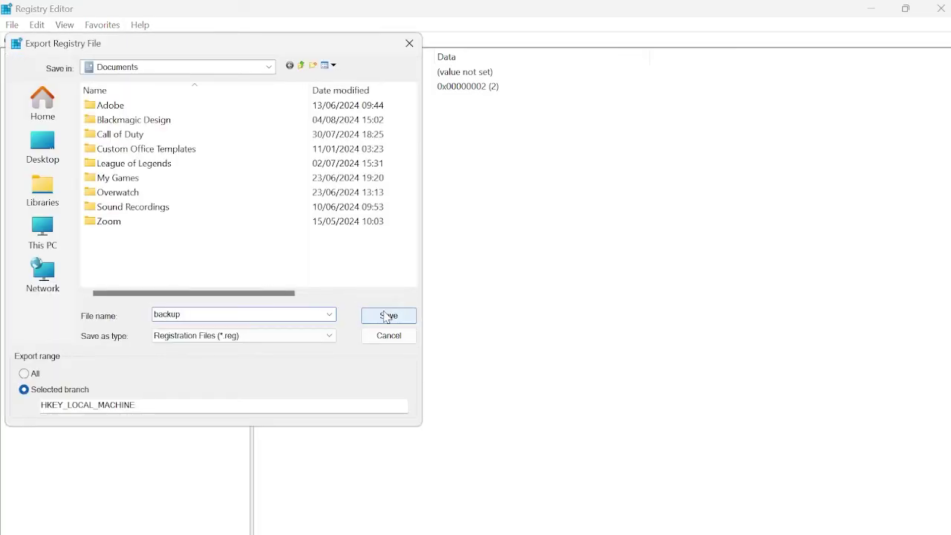
{"action": "left_click", "coordinate": [387, 315]}
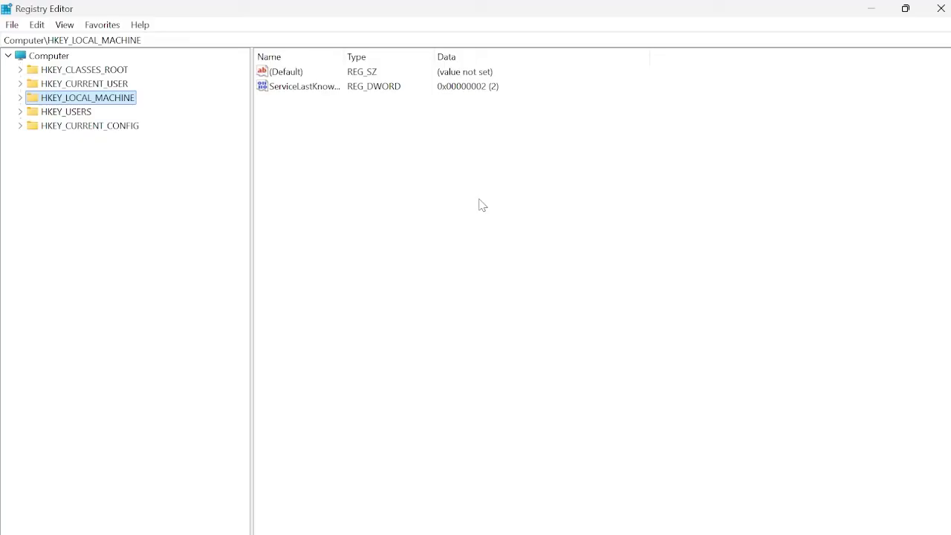
{"action": "left_click", "coordinate": [10, 26]}
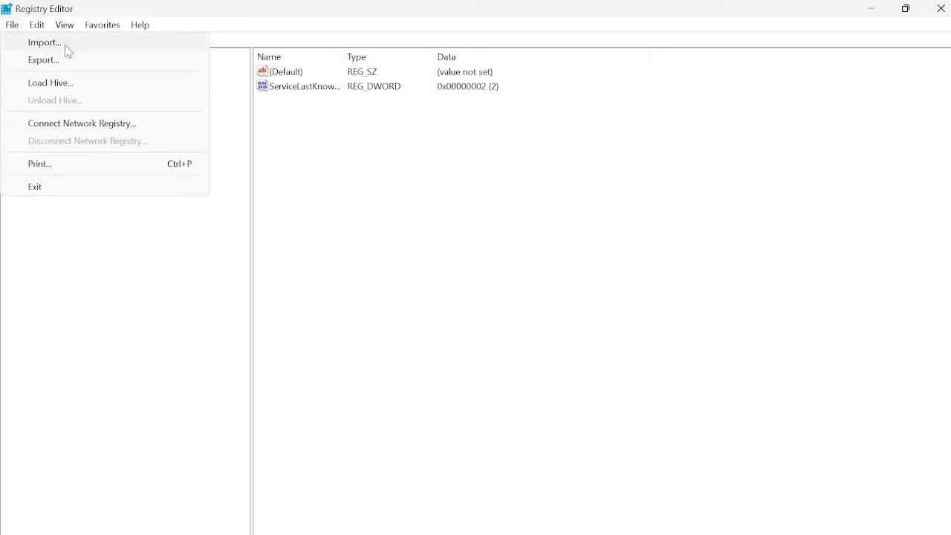
{"action": "left_click", "coordinate": [44, 43]}
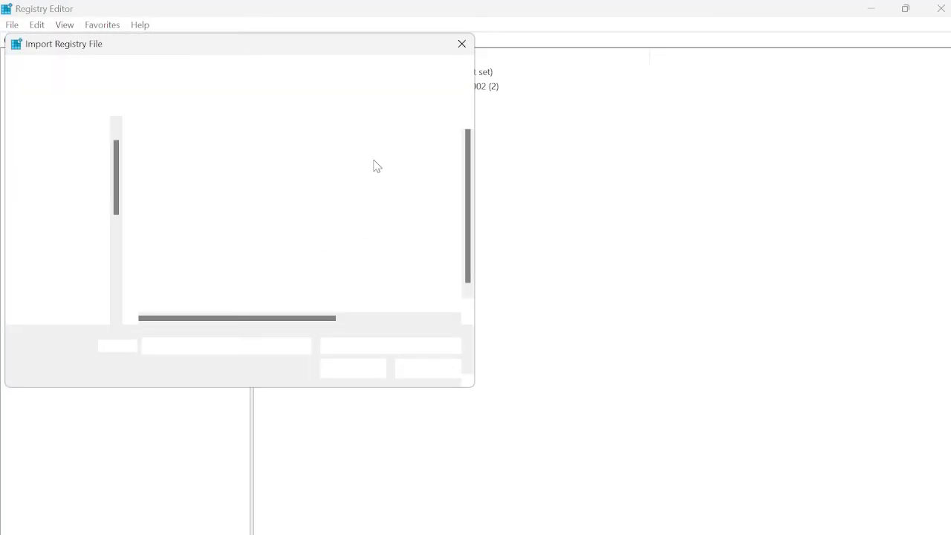
- Dismiss the Import dialog and expand HKEY_LOCAL_MACHINE > SOFTWARE > Policies > Microsoft in the tree
{"action": "left_click", "coordinate": [462, 44]}
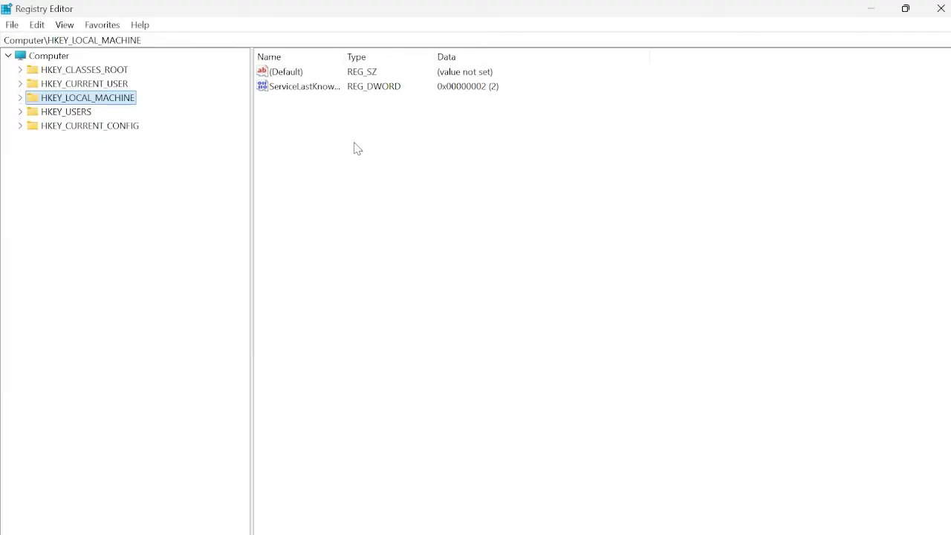
{"action": "left_click", "coordinate": [21, 97]}
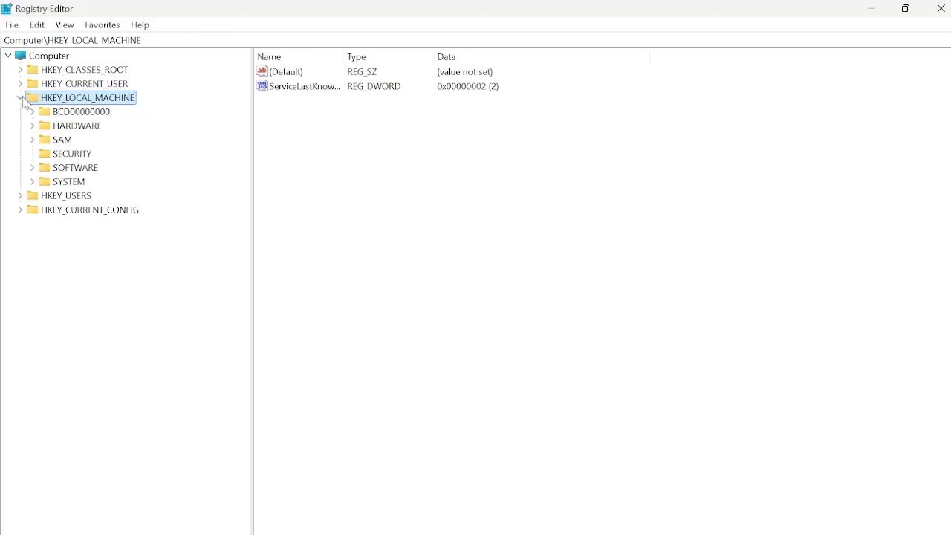
{"action": "left_click", "coordinate": [32, 169]}
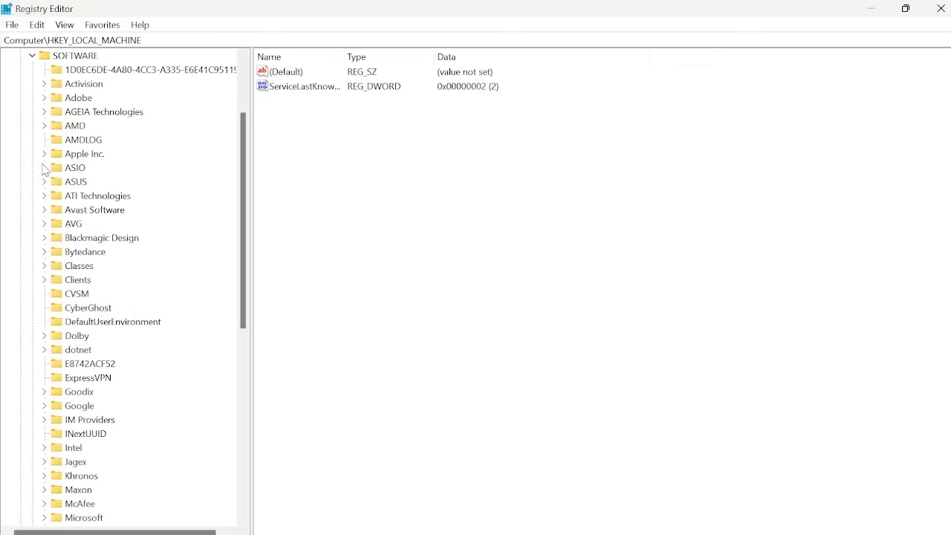
{"action": "scroll", "coordinate": [56, 160], "scroll_direction": "down", "scroll_amount": 6}
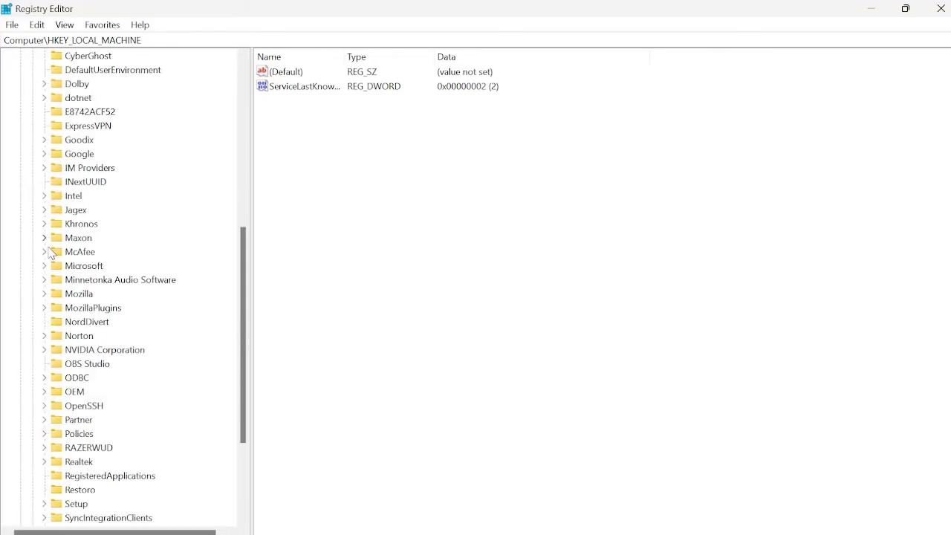
{"action": "scroll", "coordinate": [47, 394], "scroll_direction": "down", "scroll_amount": 1}
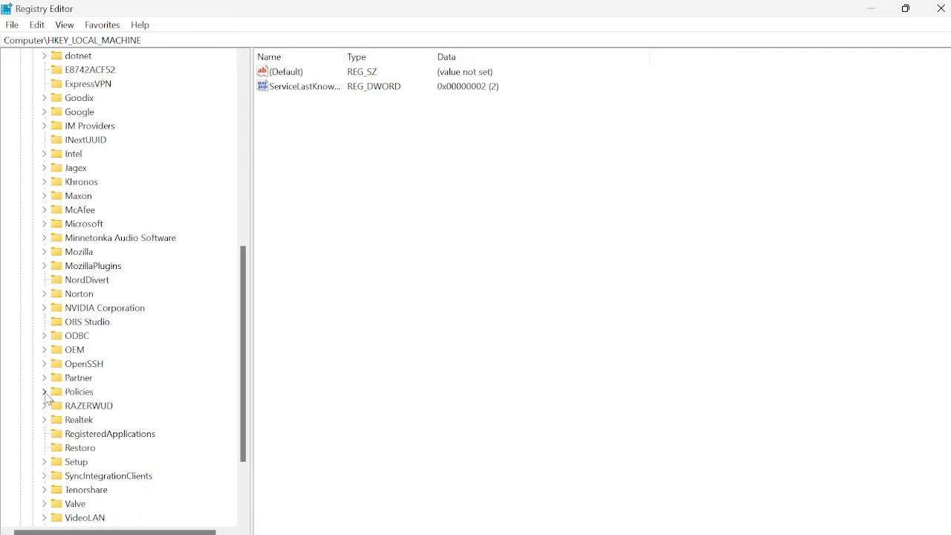
{"action": "left_click", "coordinate": [44, 391]}
{"action": "scroll", "coordinate": [86, 356], "scroll_direction": "down", "scroll_amount": 3}
{"action": "left_click", "coordinate": [56, 280]}
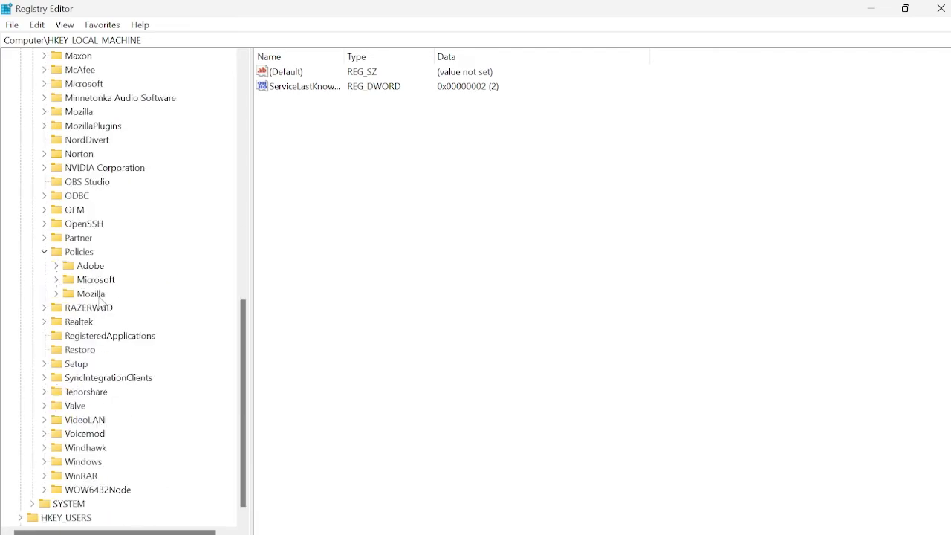
{"action": "left_click", "coordinate": [57, 280]}
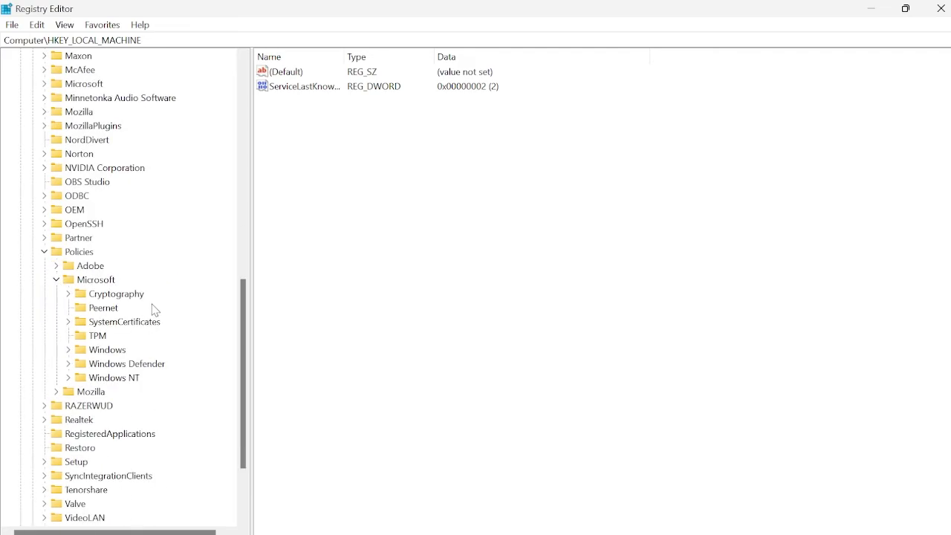
{"action": "scroll", "coordinate": [102, 312], "scroll_direction": "down", "scroll_amount": 1}
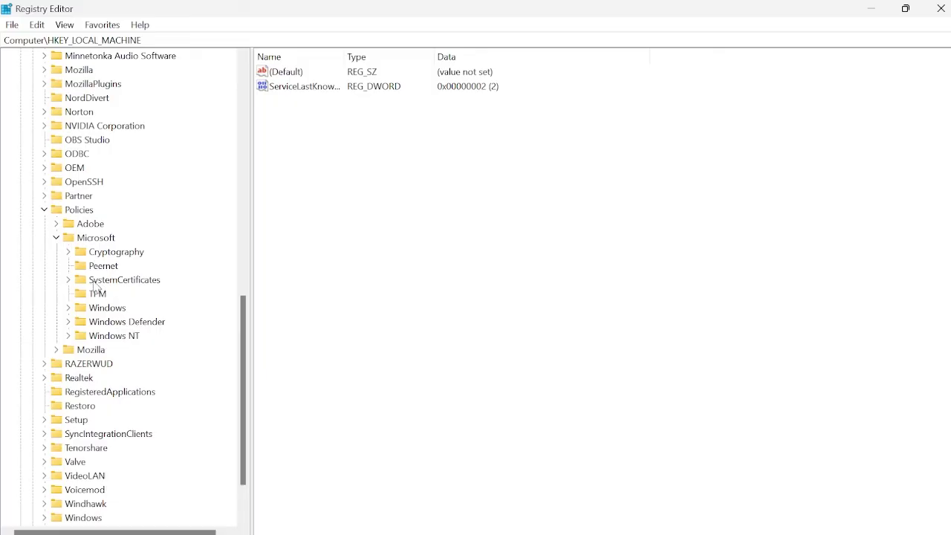
- Create a new key named 'Edge' under Policies\Microsoft
{"action": "right_click", "coordinate": [99, 239]}
{"action": "mouse_move", "coordinate": [170, 272]}
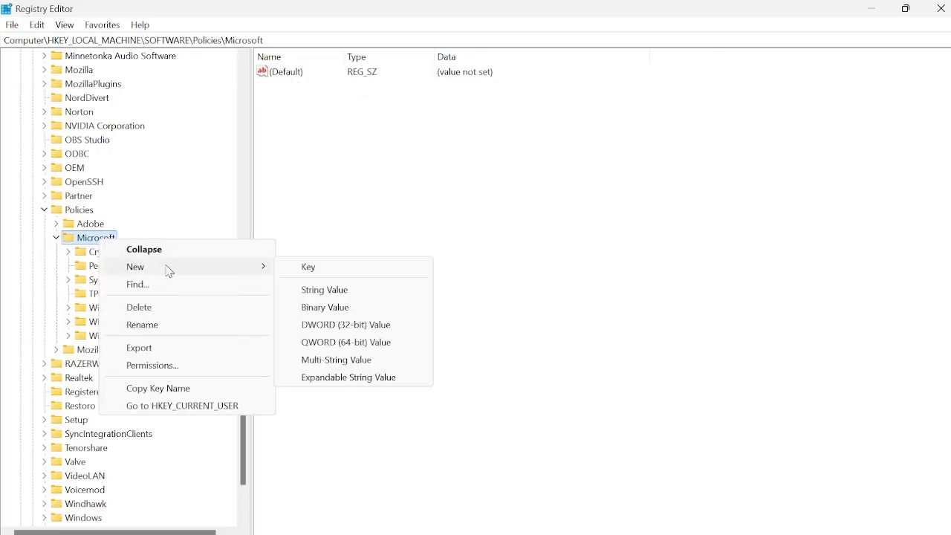
{"action": "left_click", "coordinate": [314, 269]}
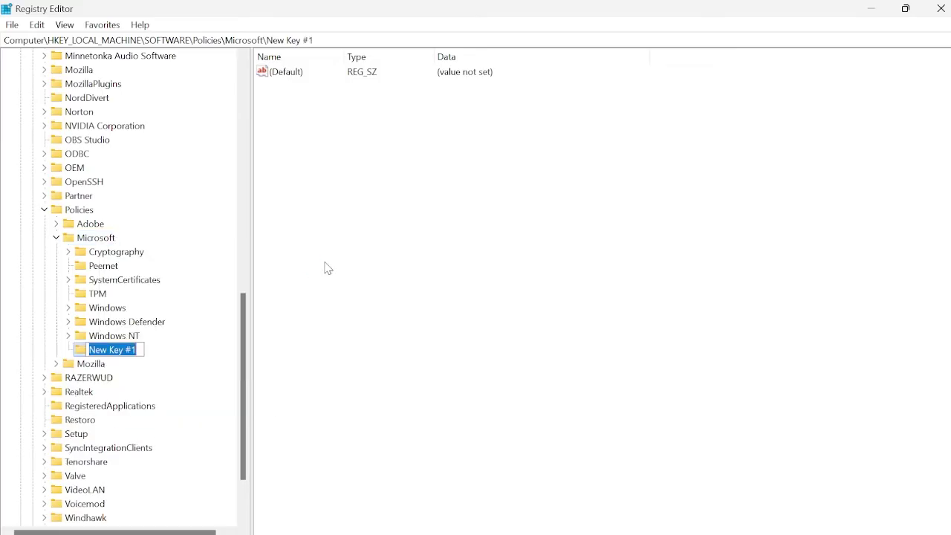
{"action": "type", "text": "Edge"}
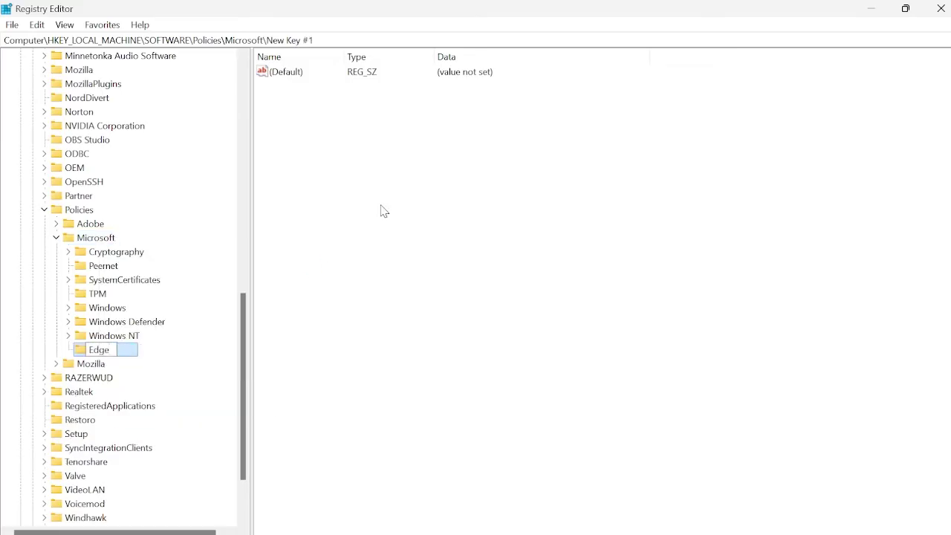
{"action": "key", "text": "Return"}
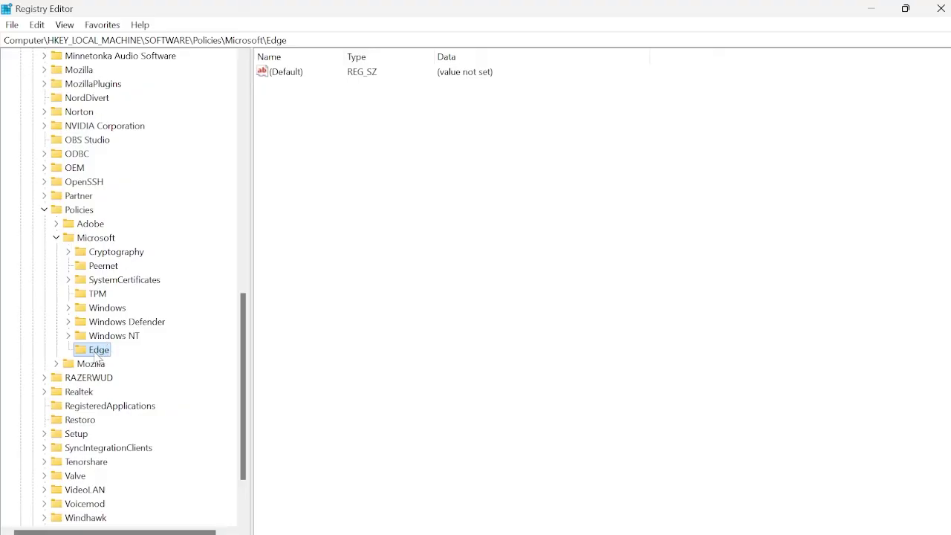
- Add a DWORD (32-bit) value 'HubsSidebarEnabled' in the Edge key and open it for editing
{"action": "left_click", "coordinate": [437, 163]}
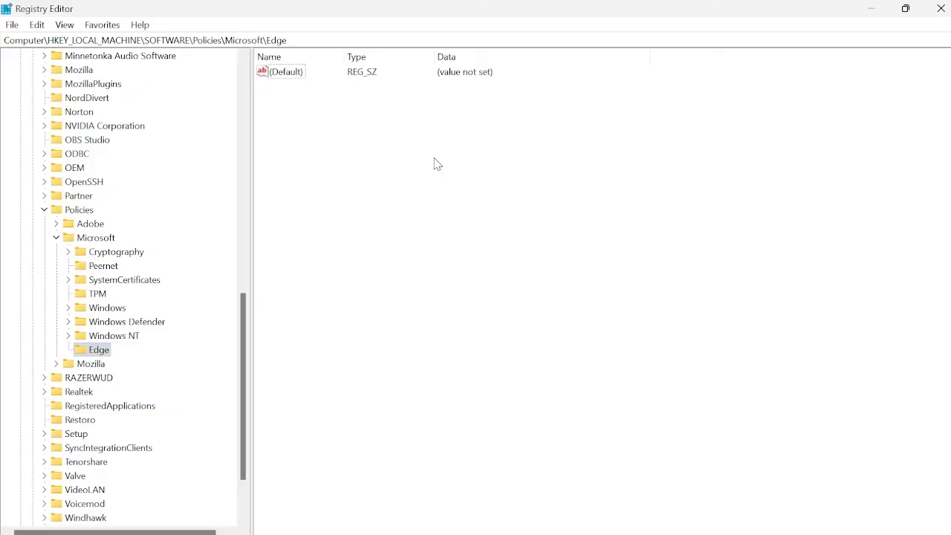
{"action": "right_click", "coordinate": [440, 209]}
{"action": "mouse_move", "coordinate": [462, 219]}
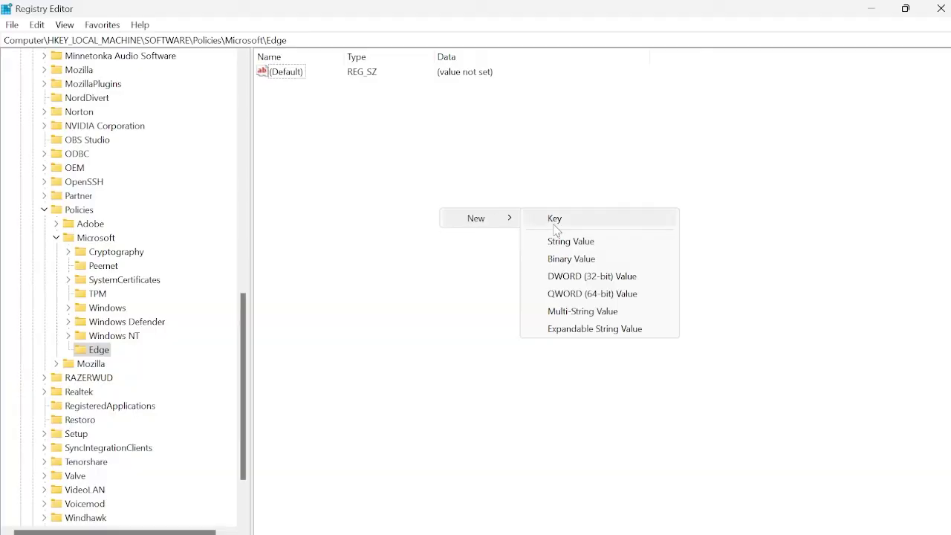
{"action": "left_click", "coordinate": [615, 278]}
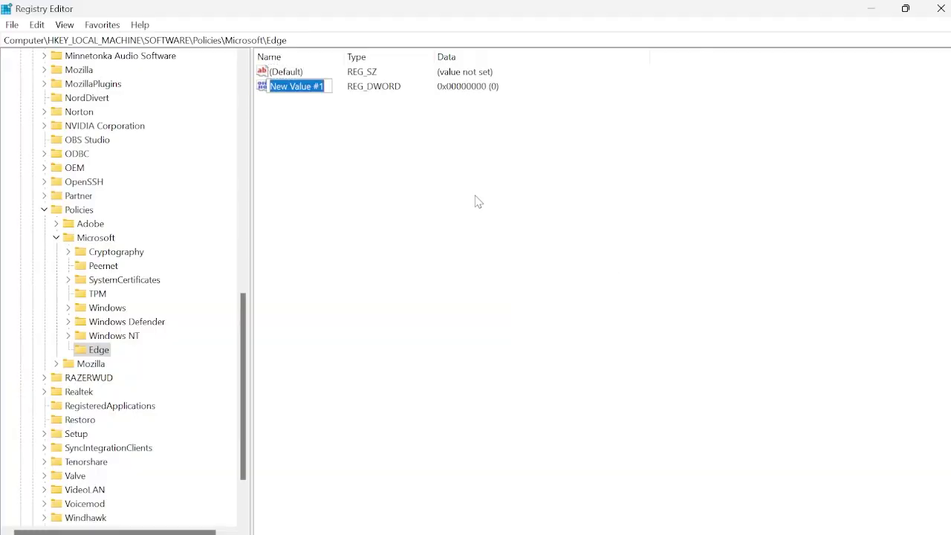
{"action": "type", "text": "HubsSide"}
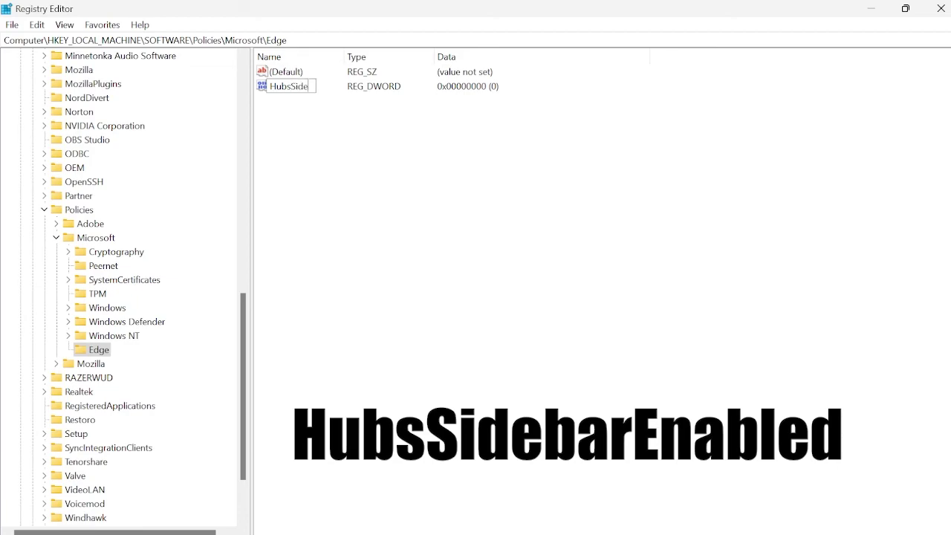
{"action": "type", "text": "barEnabled"}
{"action": "key", "text": "Return"}
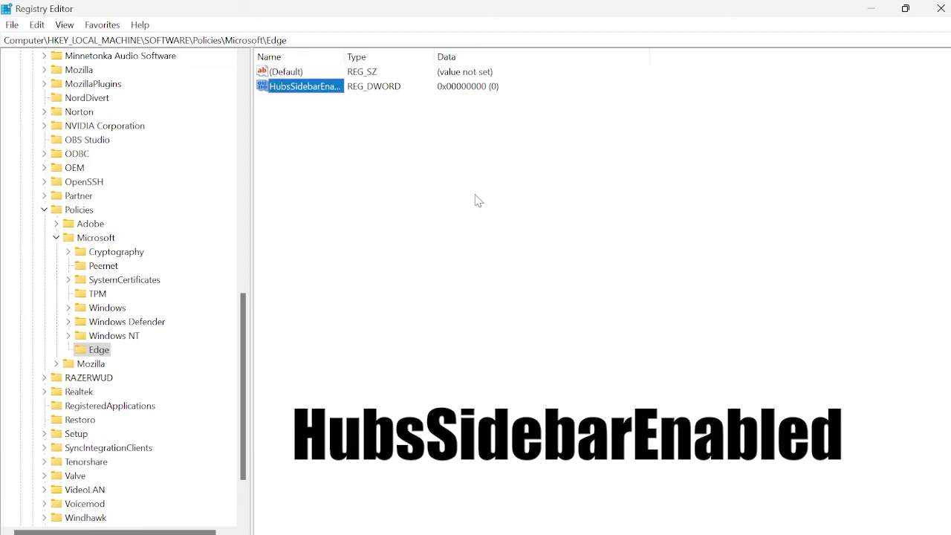
{"action": "double_click", "coordinate": [279, 91]}
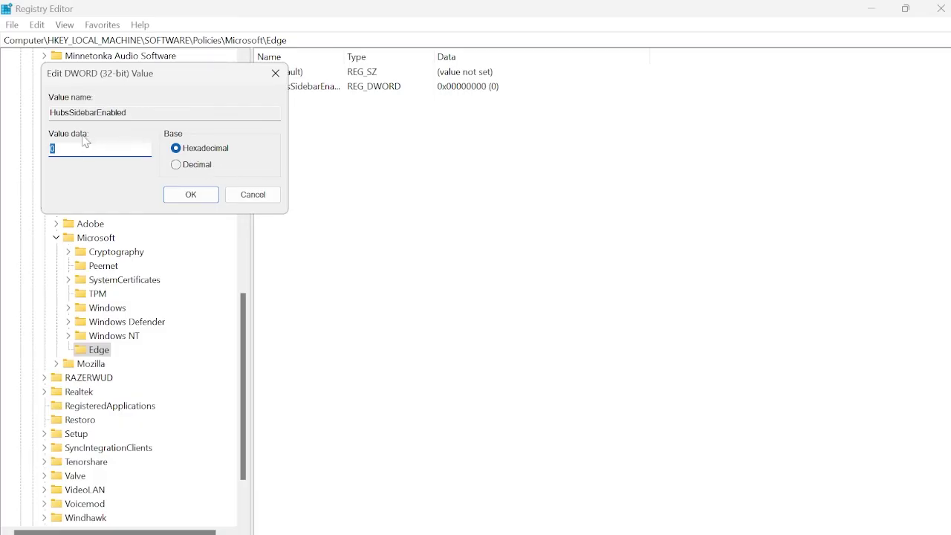
- Keep HubsSidebarEnabled at 0, close Registry Editor, and reload policies on Edge's edge://policy page
{"action": "left_click", "coordinate": [213, 194]}
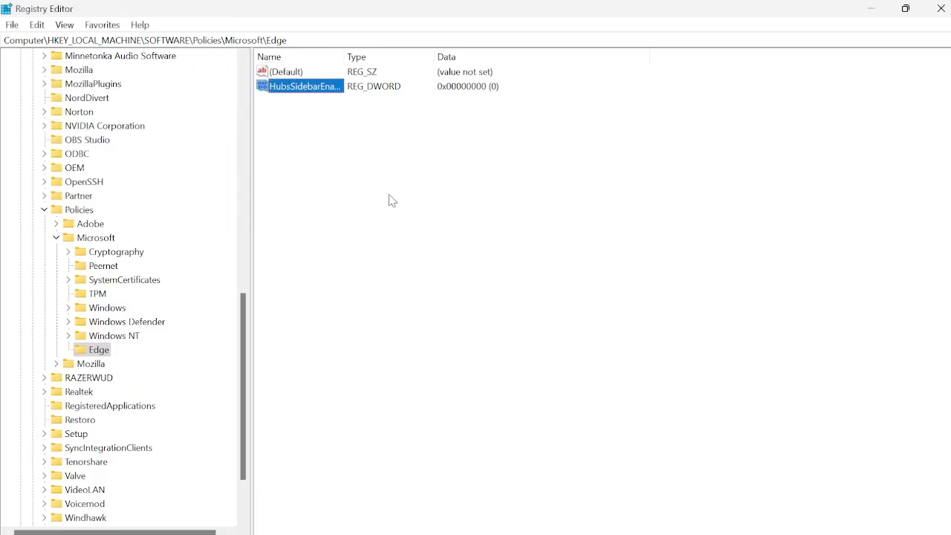
{"action": "left_click", "coordinate": [940, 9]}
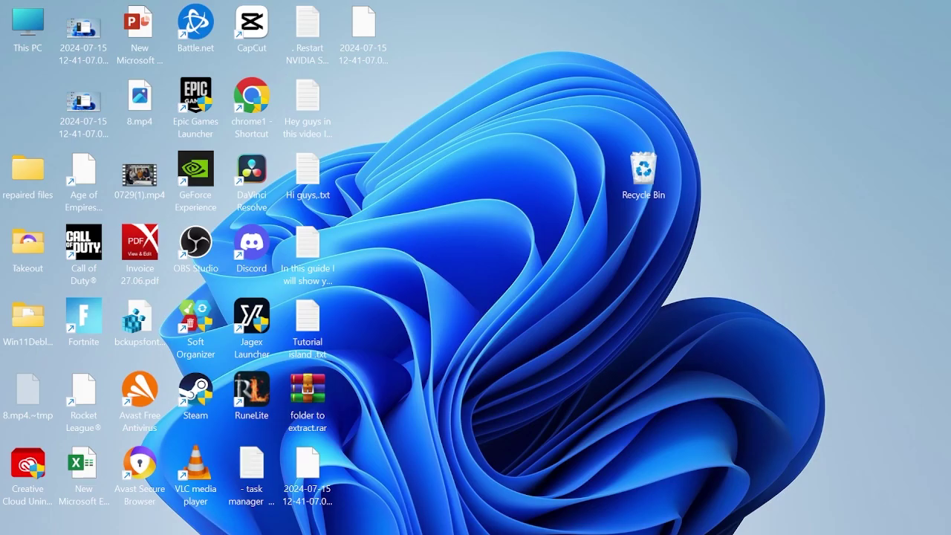
{"action": "left_click", "coordinate": [401, 529]}
{"action": "type", "text": "micro"}
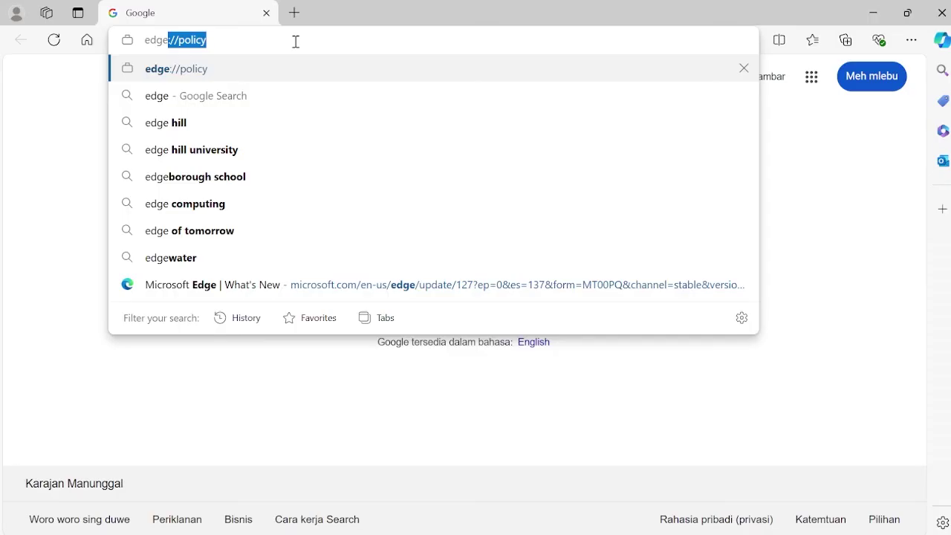
{"action": "key", "text": "Return"}
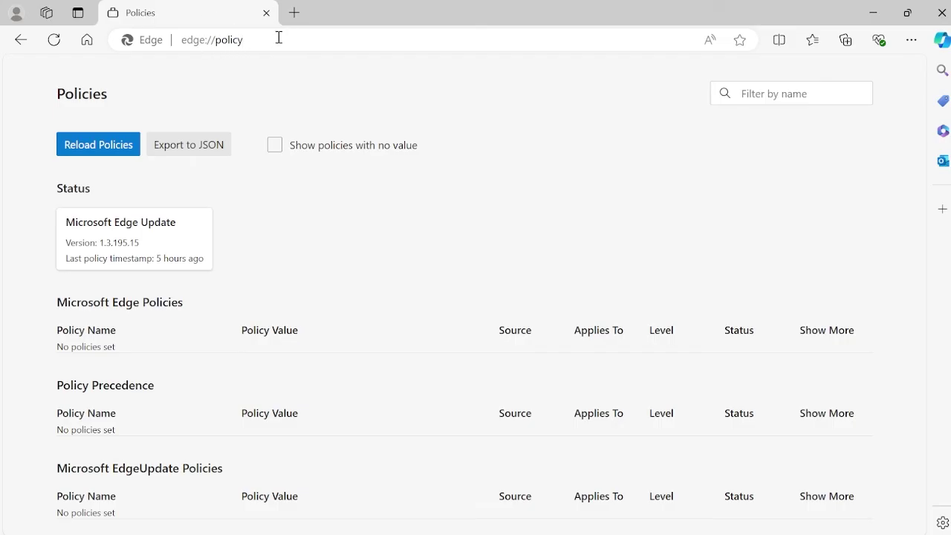
{"action": "left_click", "coordinate": [102, 146]}
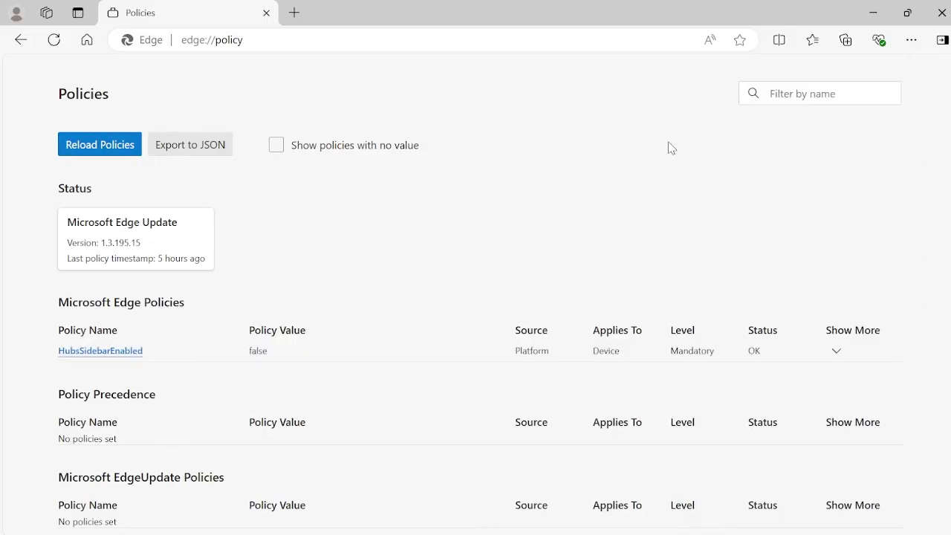